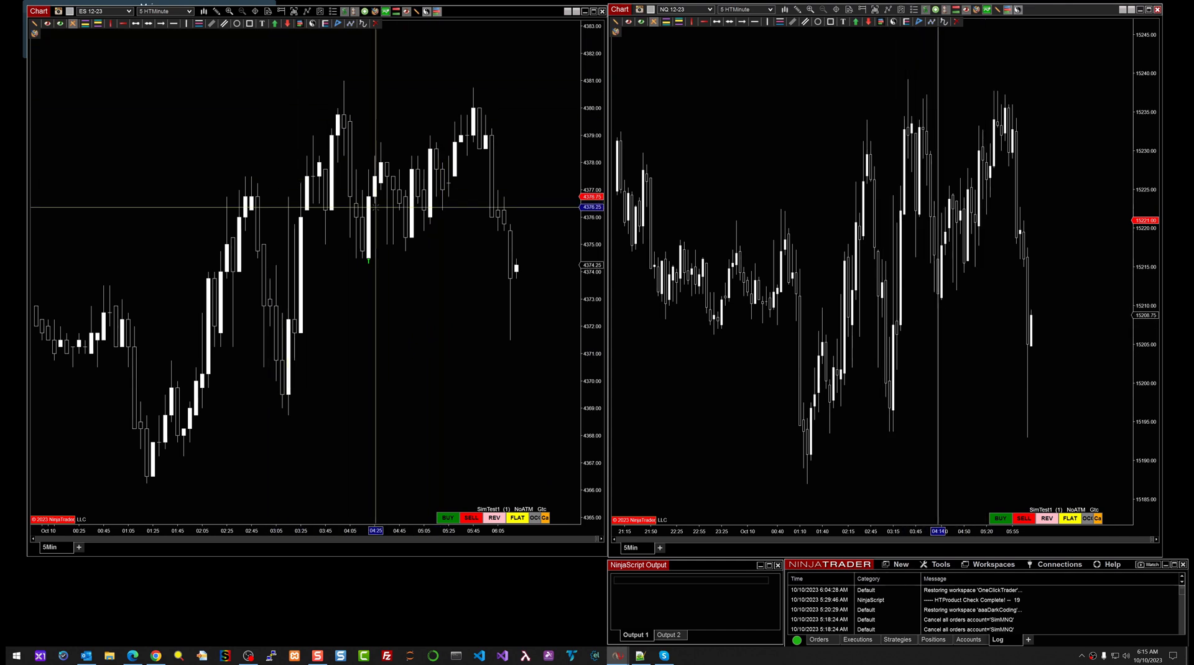
- On the ES chart, place limit orders at 4381.75 and 4369.50 and stop orders at 4370.75 and 4381.25, and cancel them all
left_click(378, 60)
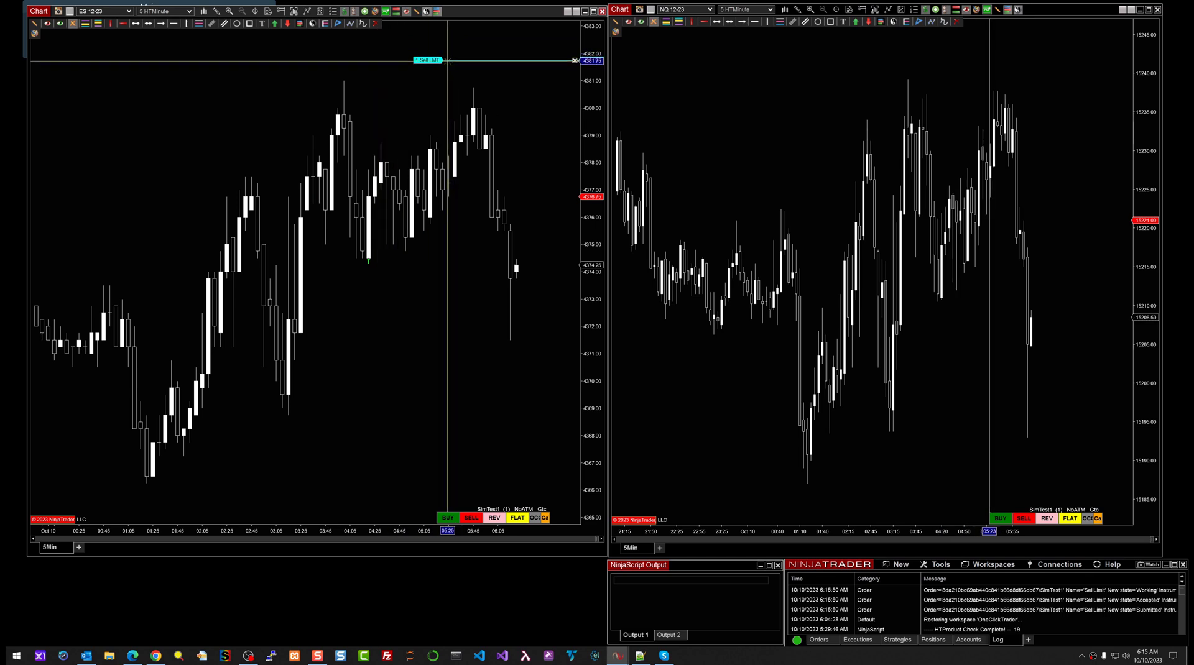
left_click(357, 394)
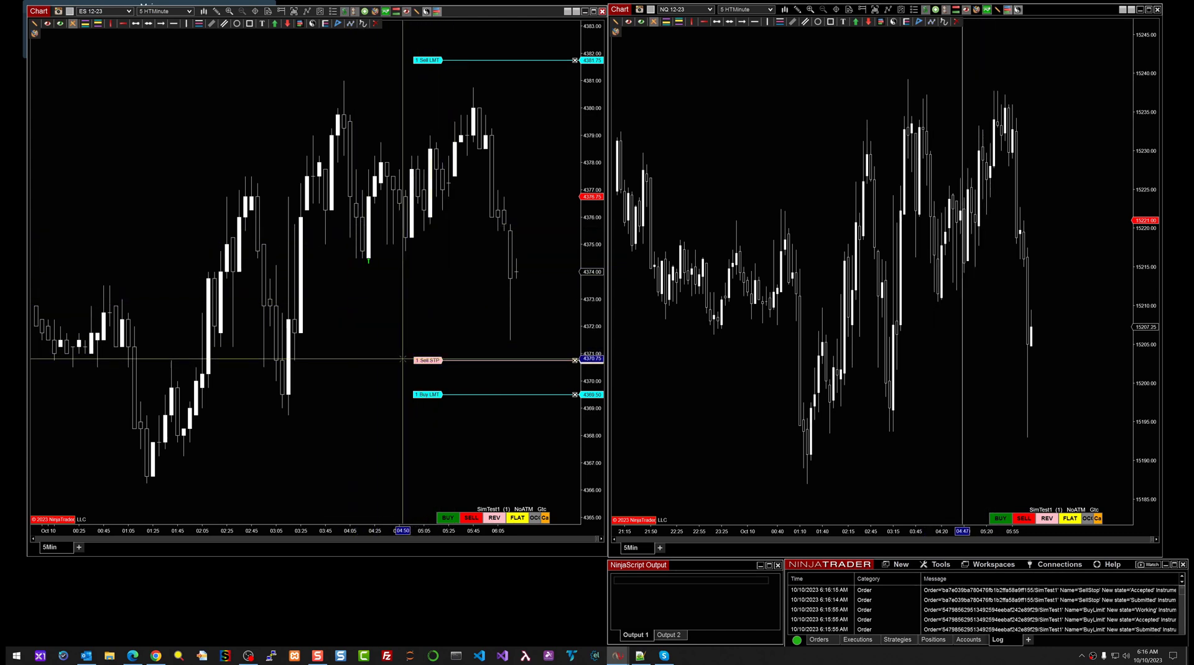
left_click(401, 73, "ctrl")
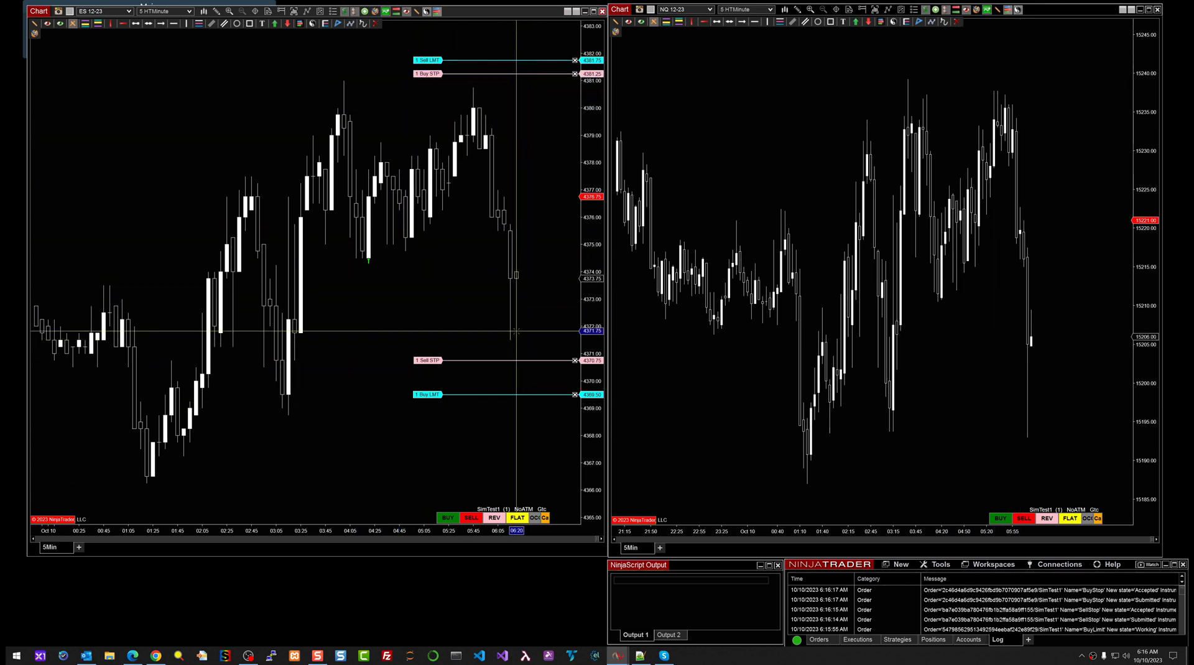
key("ctrl+shift+c")
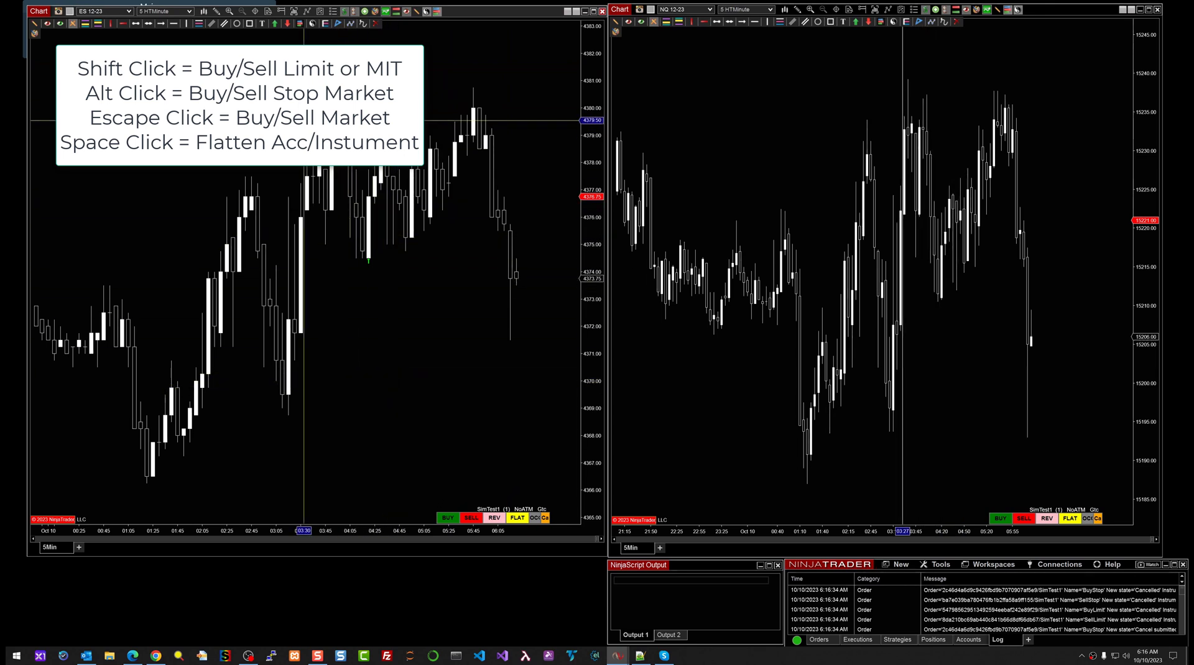
- Sell one ES contract at market and bracket the position with a buy limit at 4373.00 and a buy stop at 4374.75
left_click(303, 119)
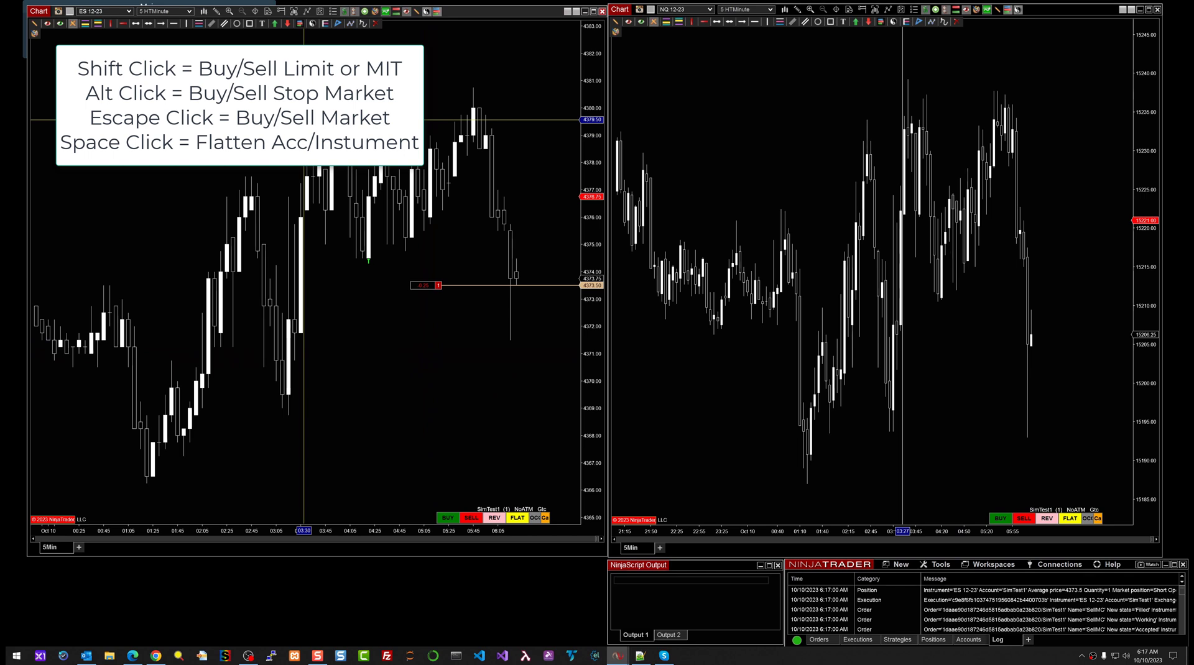
left_click(401, 300, "shift")
left_click(398, 251, "alt")
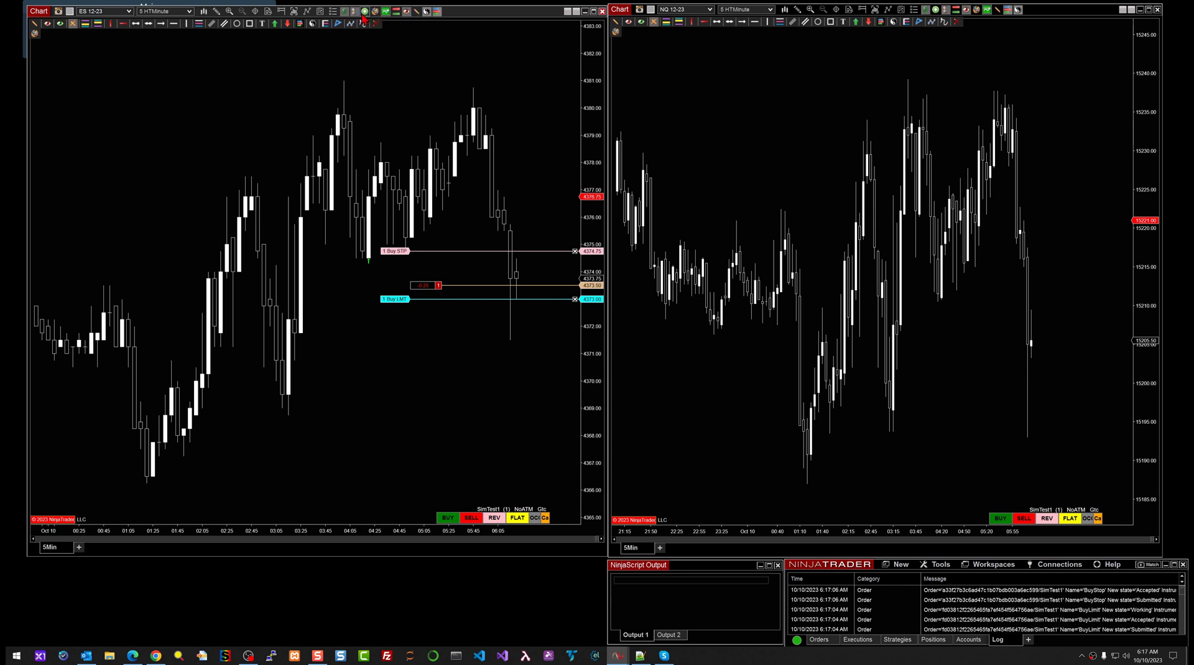
- Enable the MIT vs Limit option for click trading and cancel the working ES orders
left_click(365, 13)
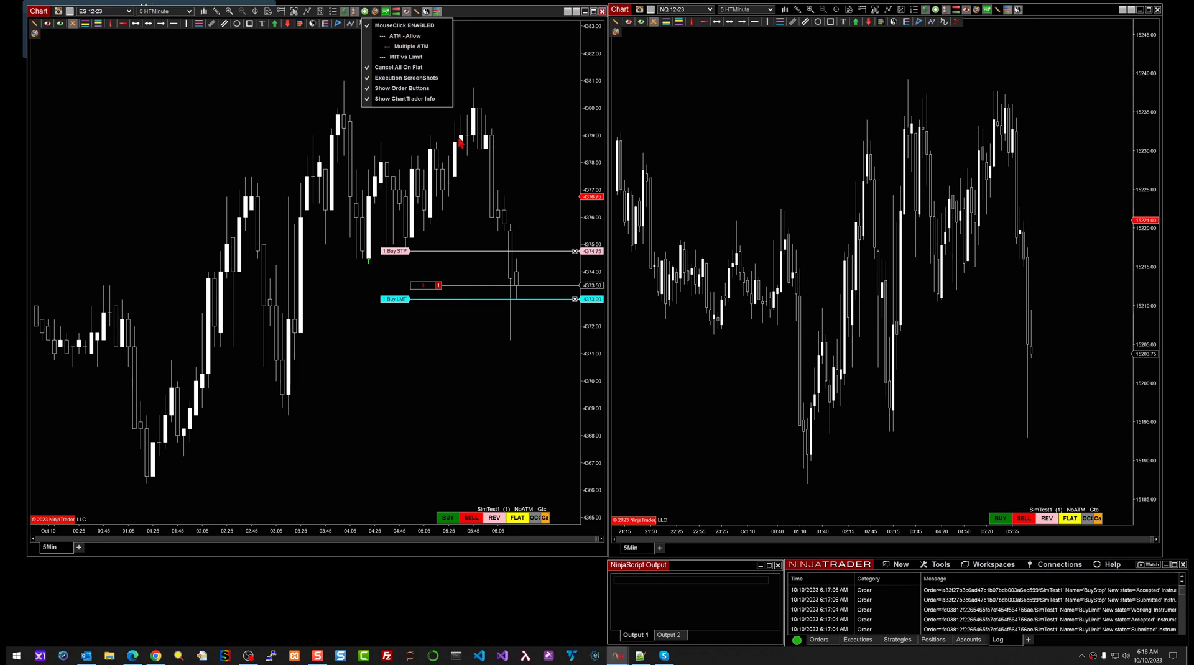
left_click(396, 58)
left_click(386, 373)
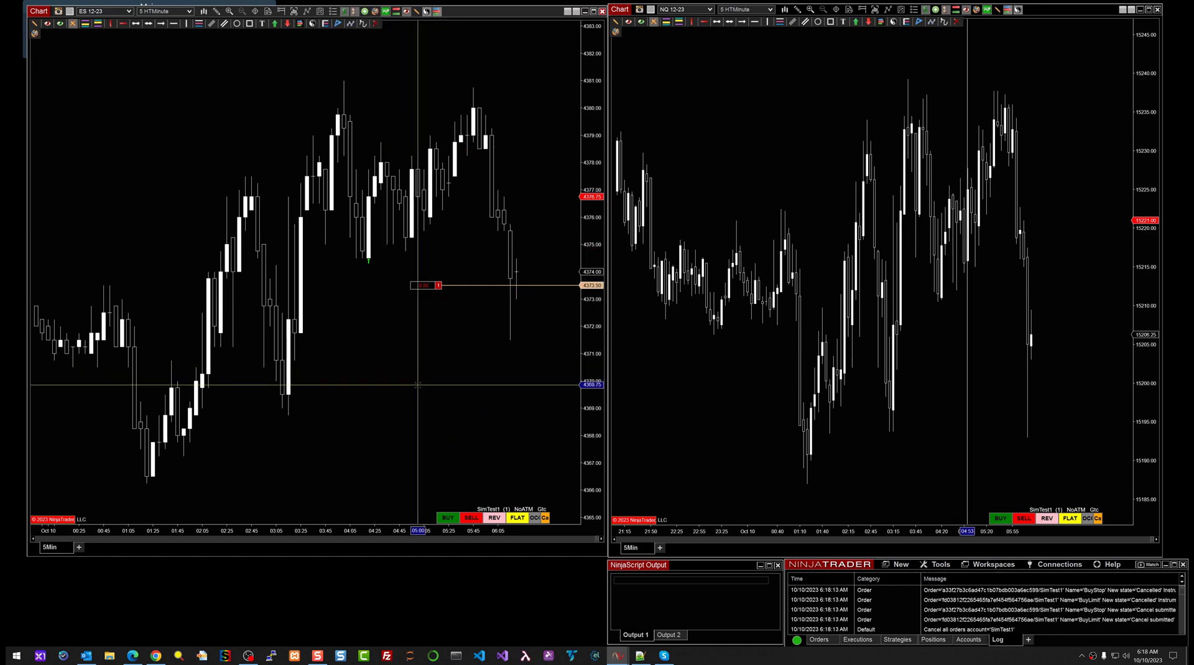
- Place a buy MIT order at 4371.00 and a sell MIT order at 4377.50 on the ES chart, and cancel both
left_click(426, 352)
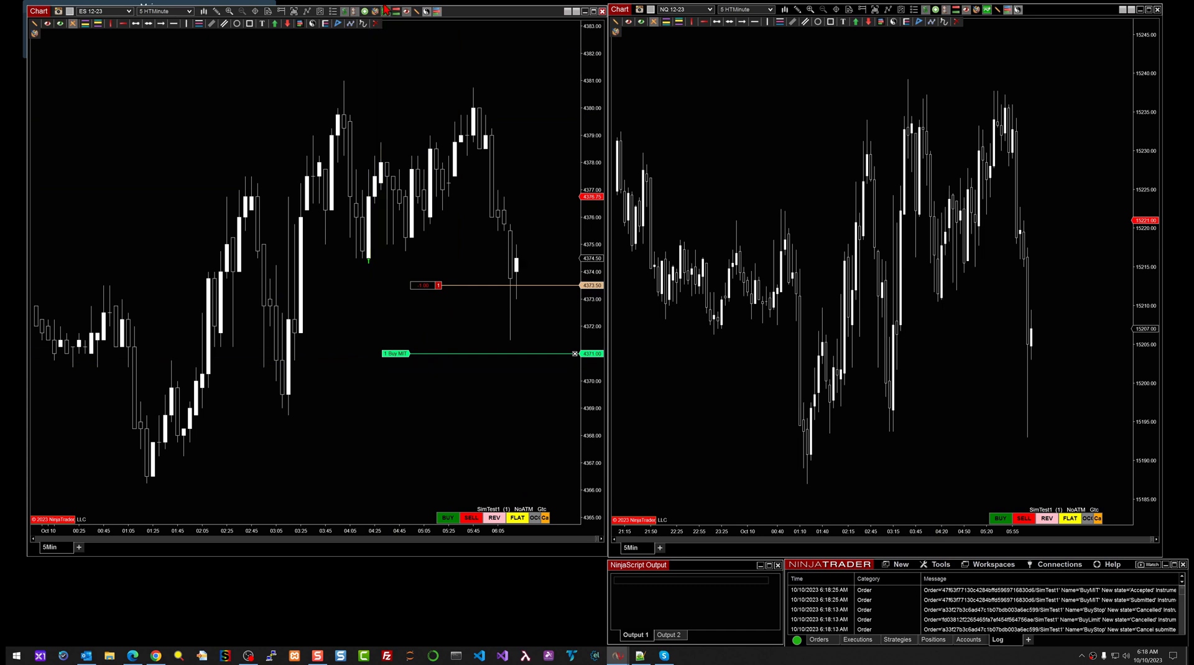
left_click(411, 175)
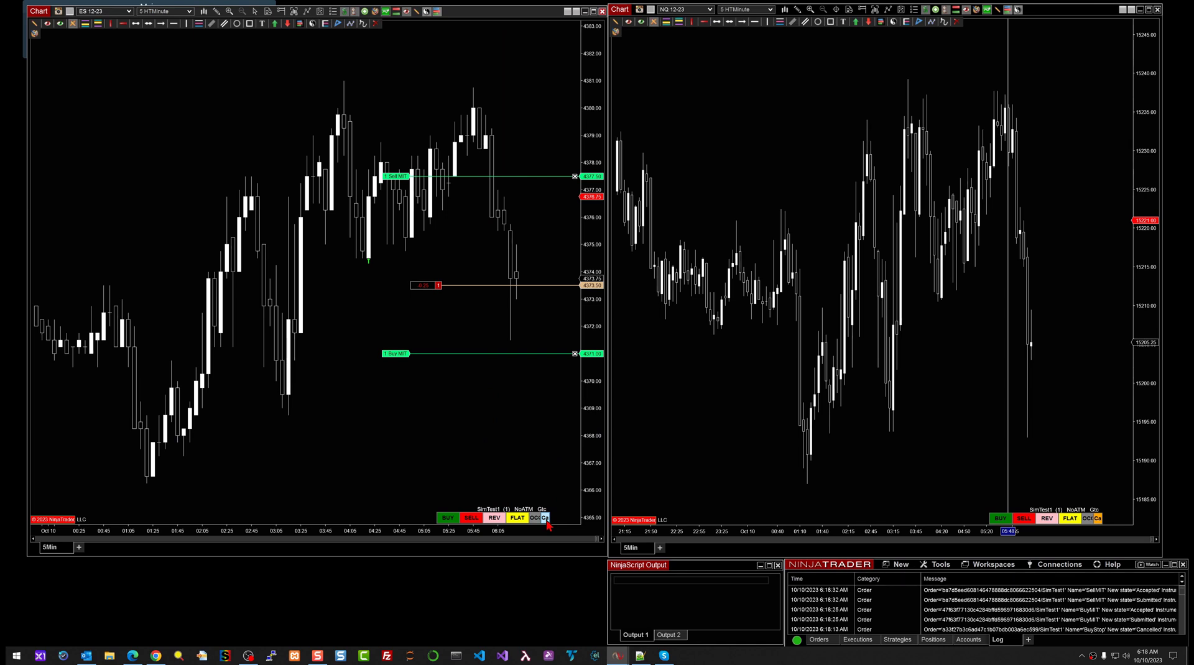
left_click(545, 520)
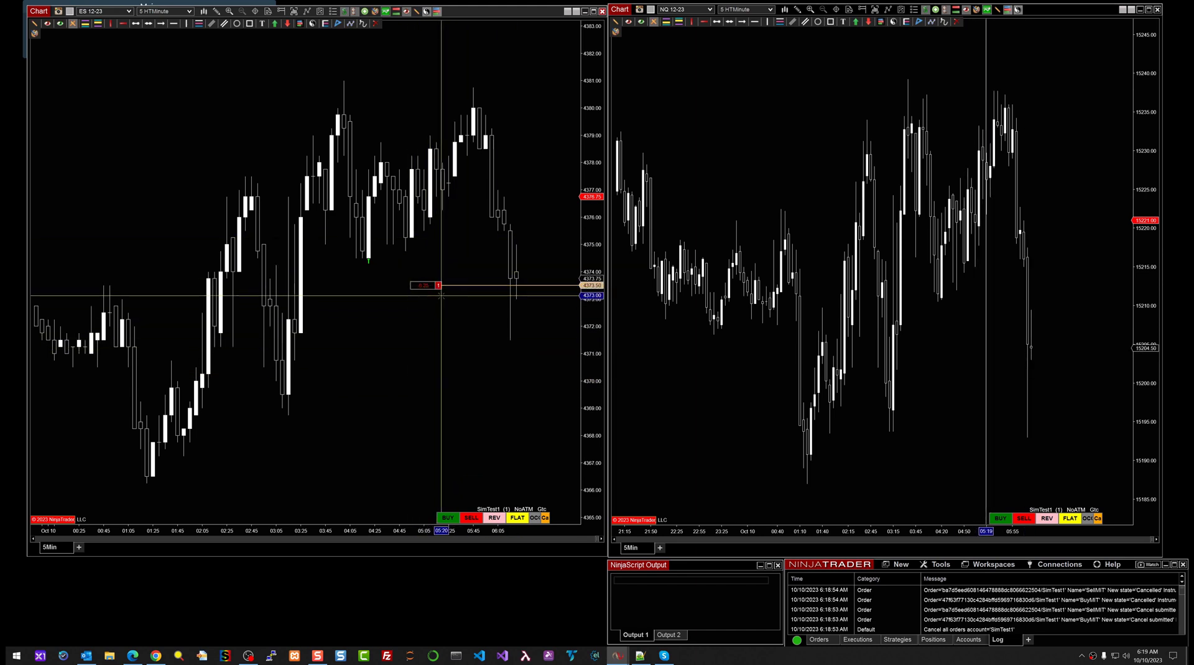
- Place a sell MIT order at 4375.75 on the ES chart and move it to 4377.00
left_click(365, 11)
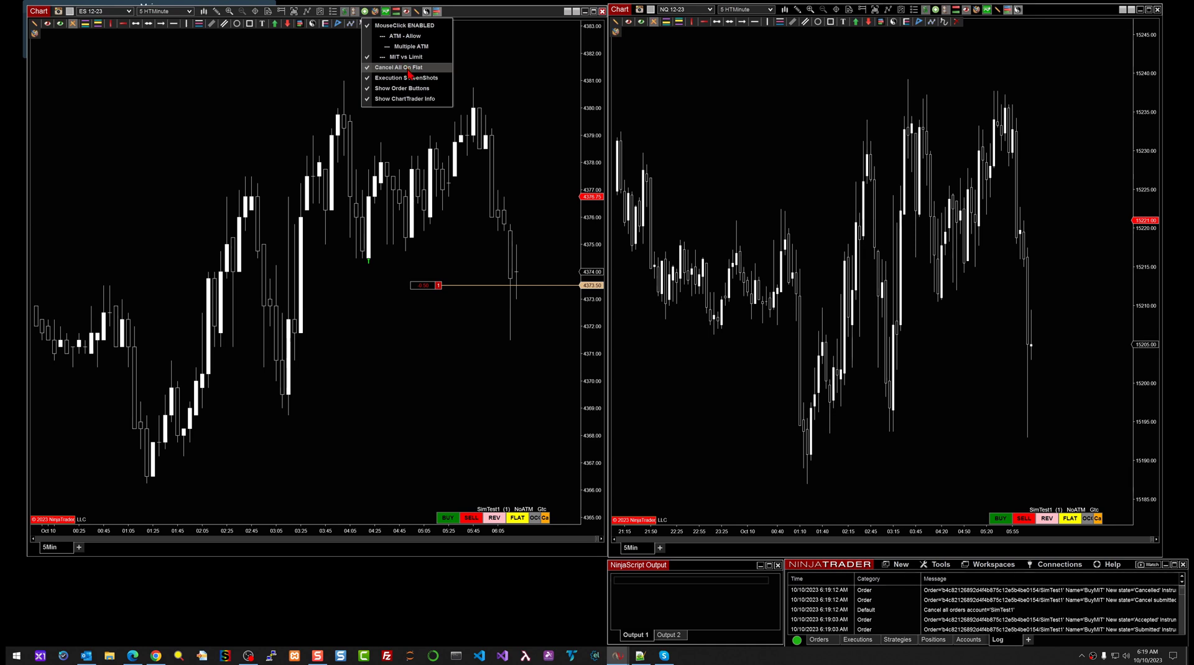
left_click(372, 448)
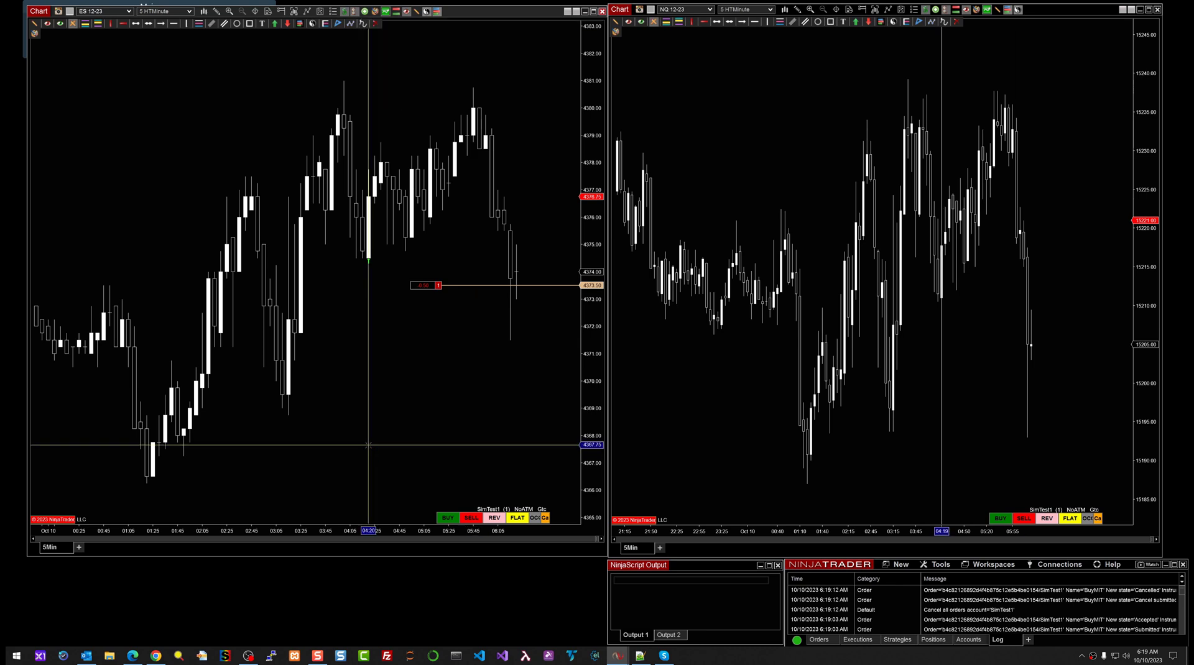
left_click(414, 223)
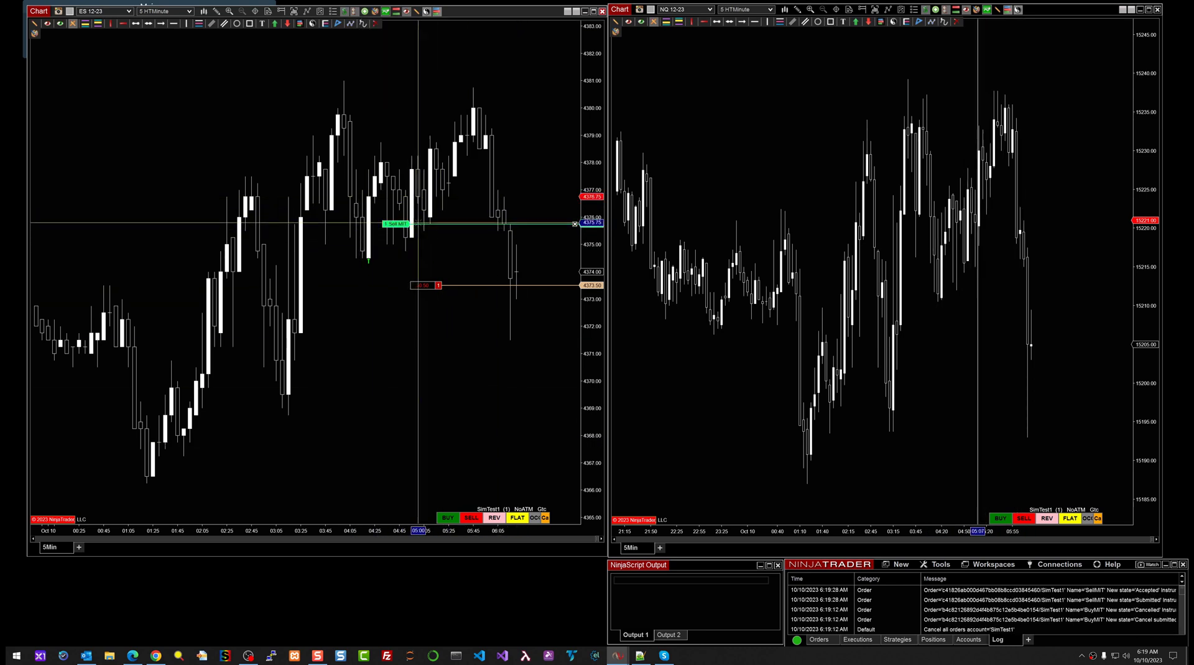
left_click_drag(393, 223, 409, 190)
- Add two buy stops at 4381.25, a buy MIT order at 4368.25, and a buy stop at 4374.75 moved to 4374.50
double_click(323, 73)
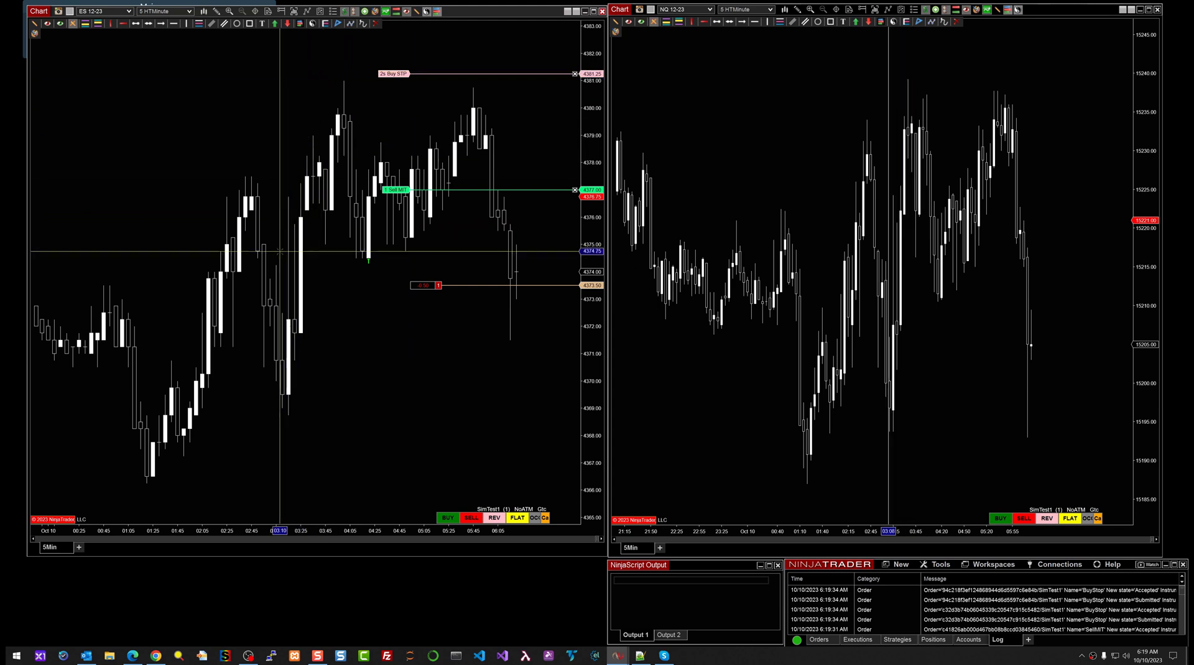
left_click(363, 428)
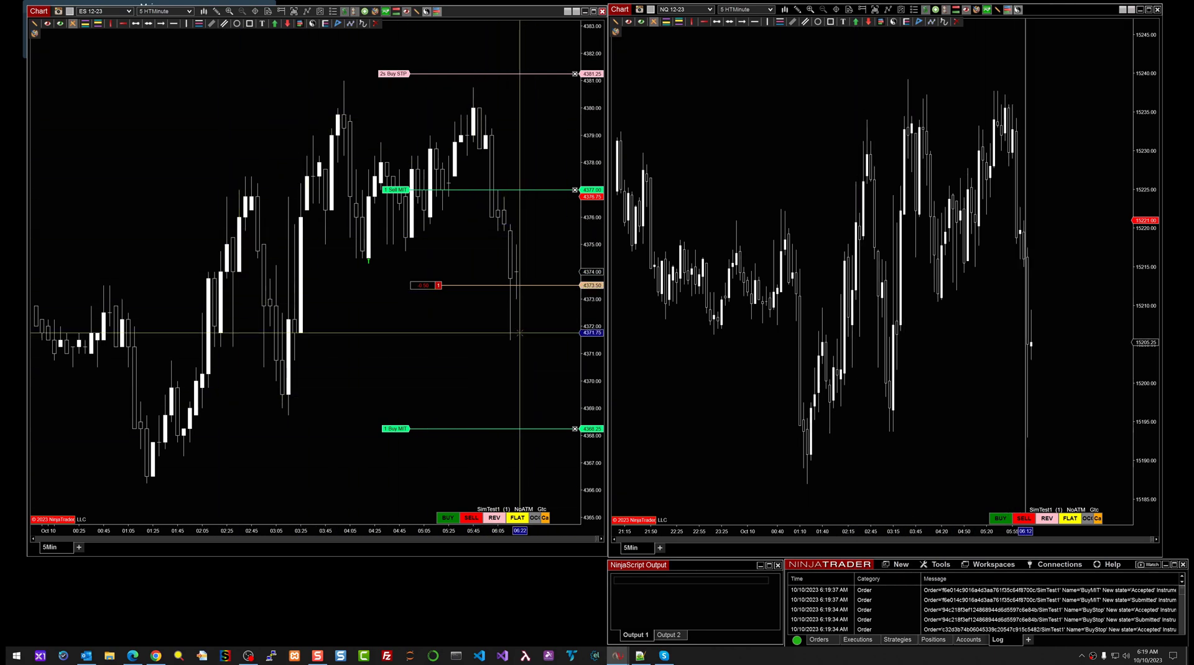
left_click(404, 251)
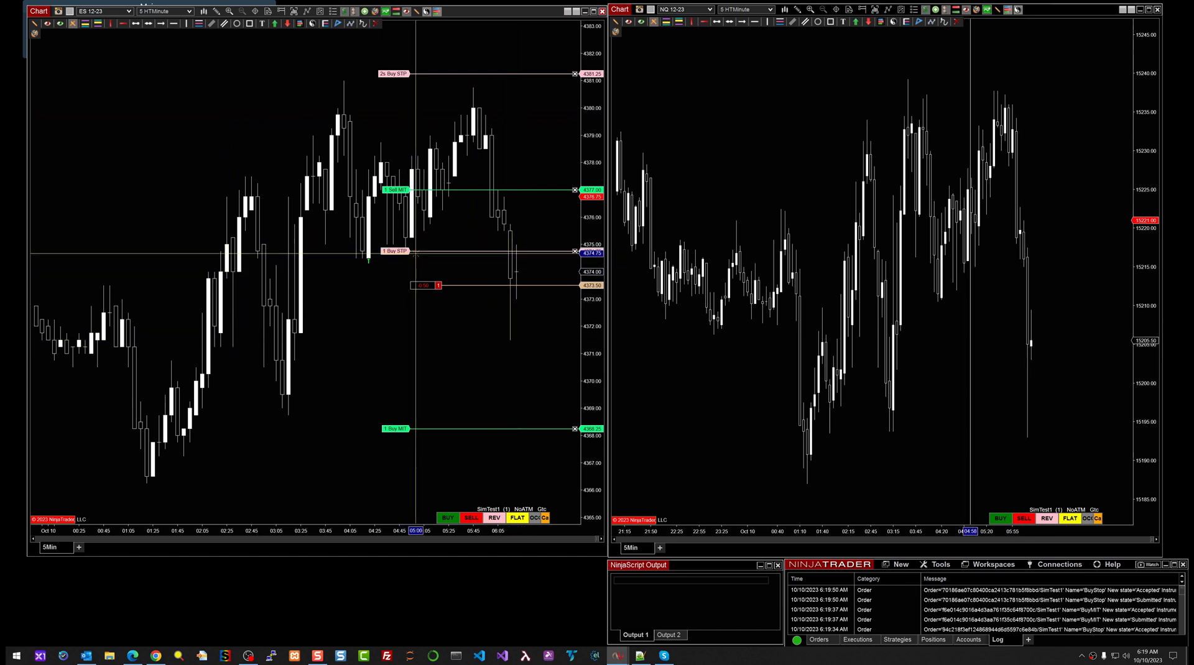
left_click_drag(397, 256, 396, 258)
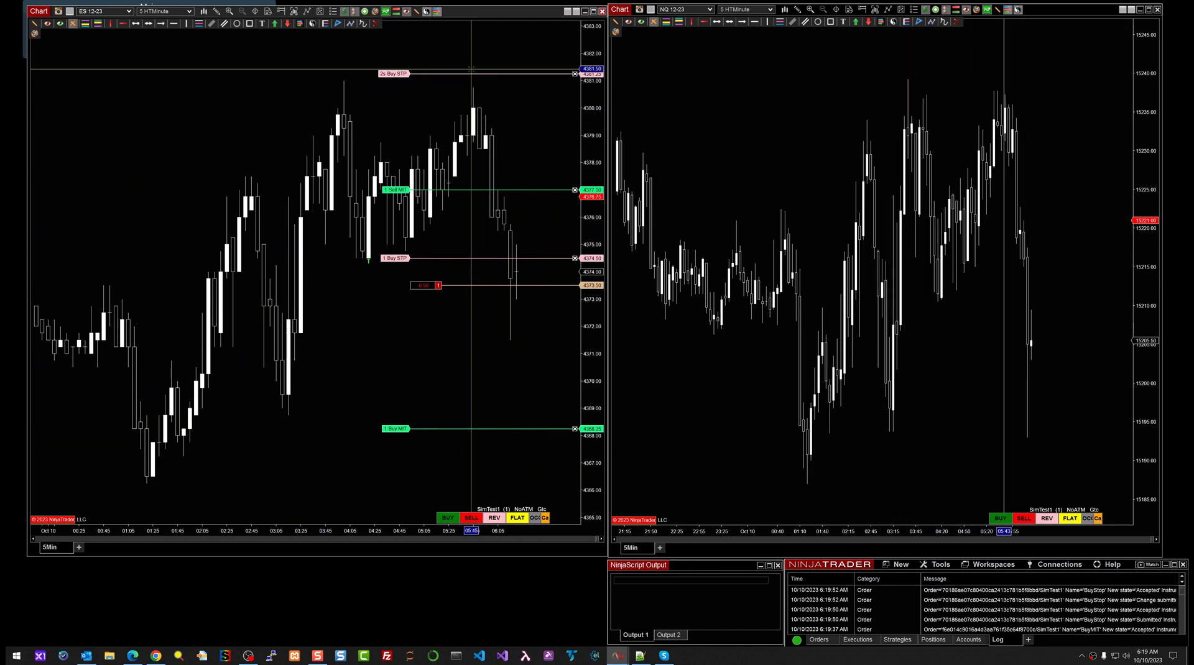
- Flatten the ES position together with its working orders and review the Cancel All On Flat option
left_click(353, 11)
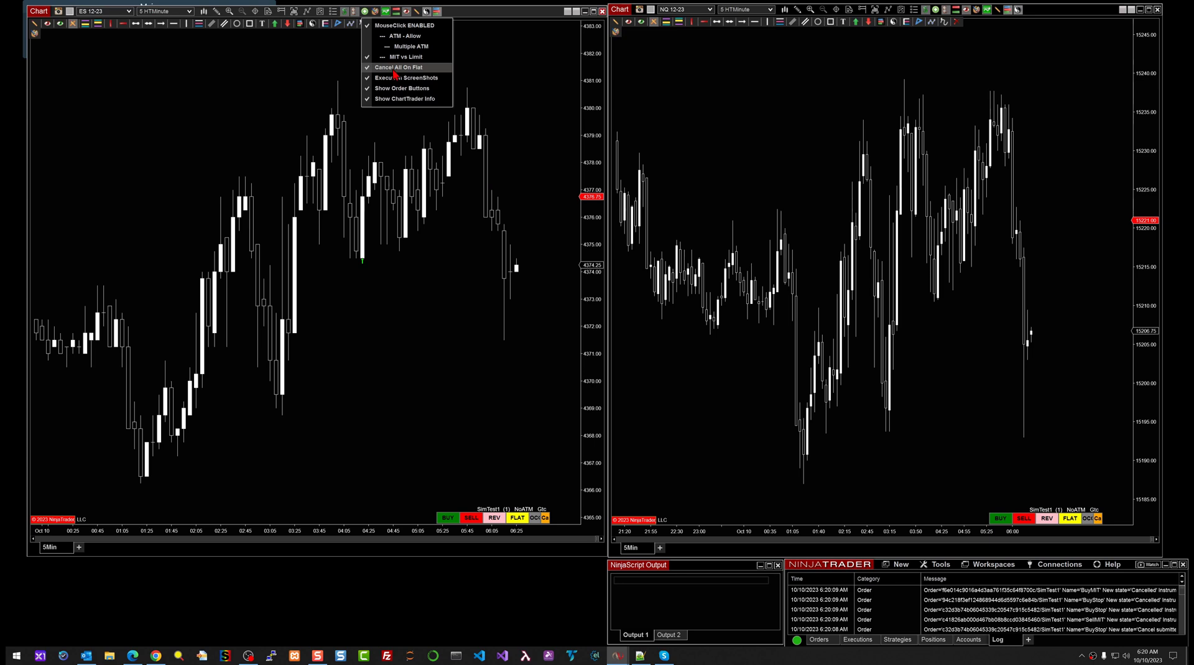
left_click(398, 78)
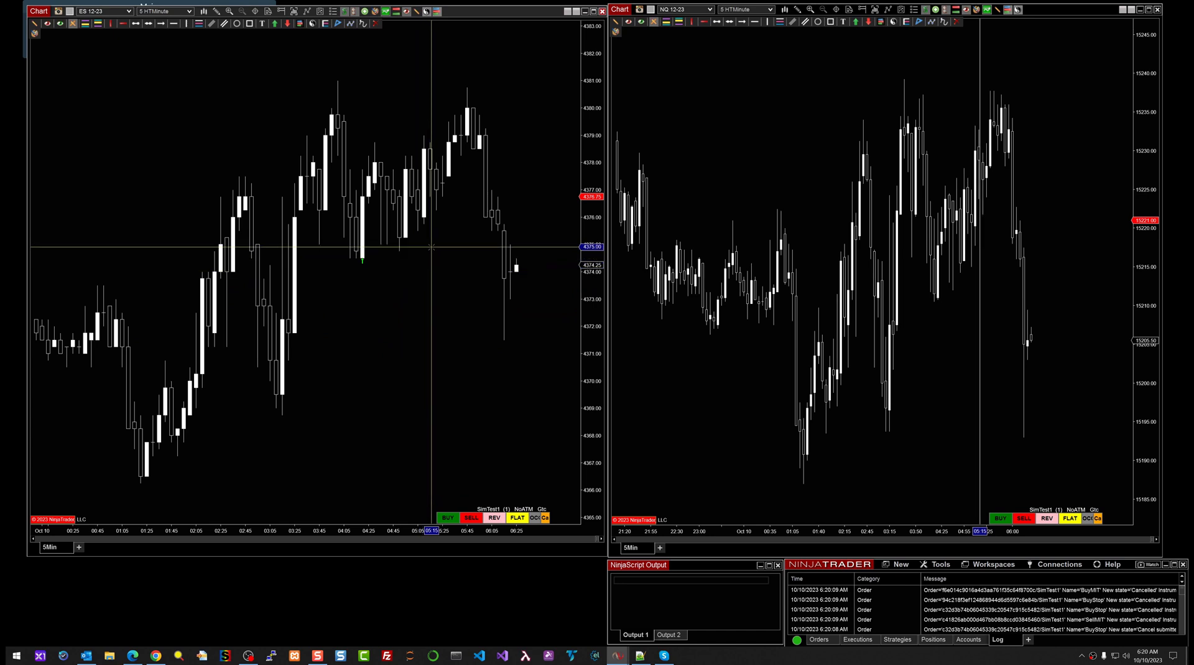
- Place buy stop orders at 4377.25 and 4375.25 on the ES chart and flatten the account
middle_click(436, 224)
middle_click(454, 199)
left_click(486, 182)
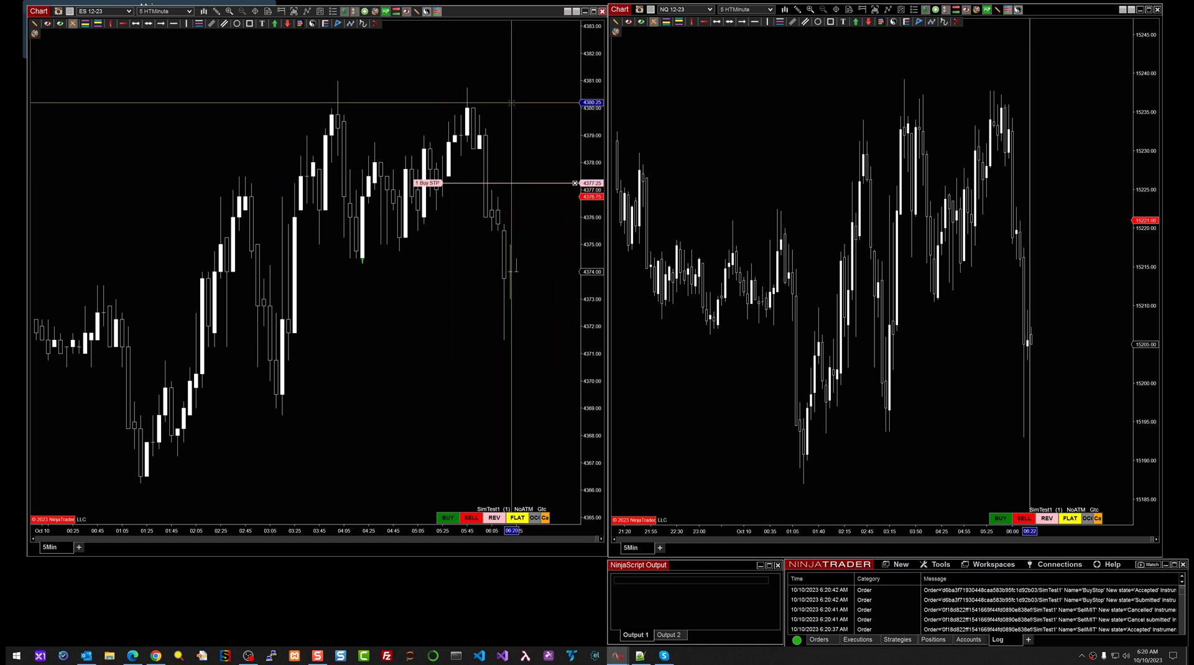
left_click(403, 240)
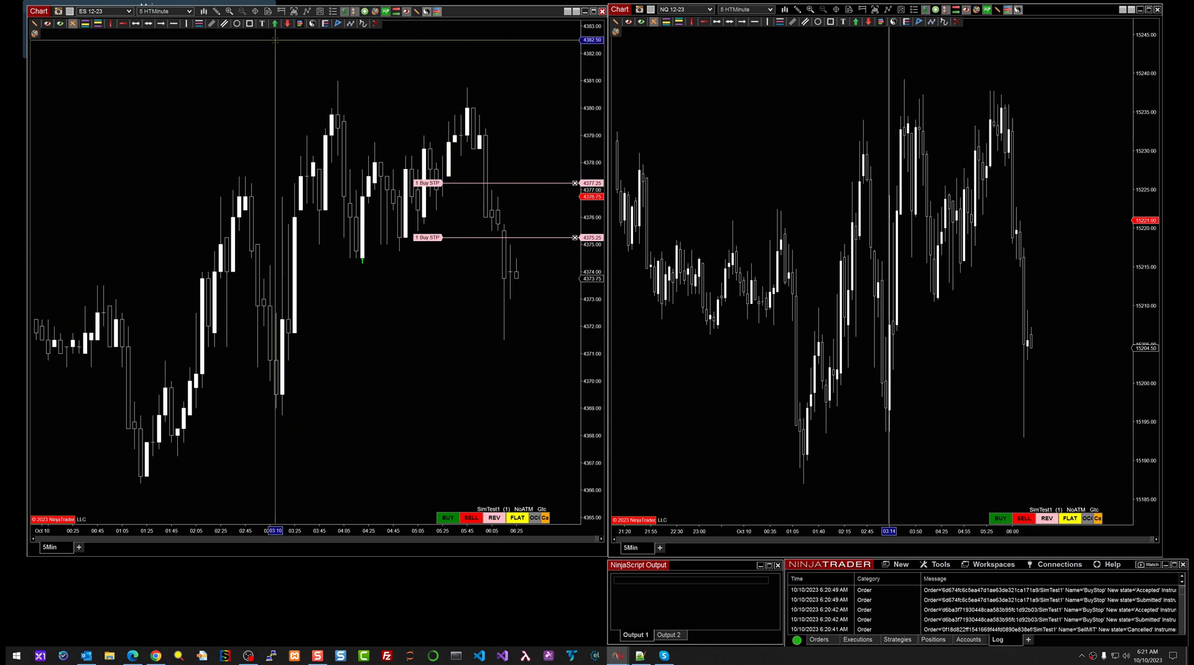
left_click(515, 518)
- Review the Show ChartTrader Info option and display Chart Trader on the ES chart
left_click(365, 11)
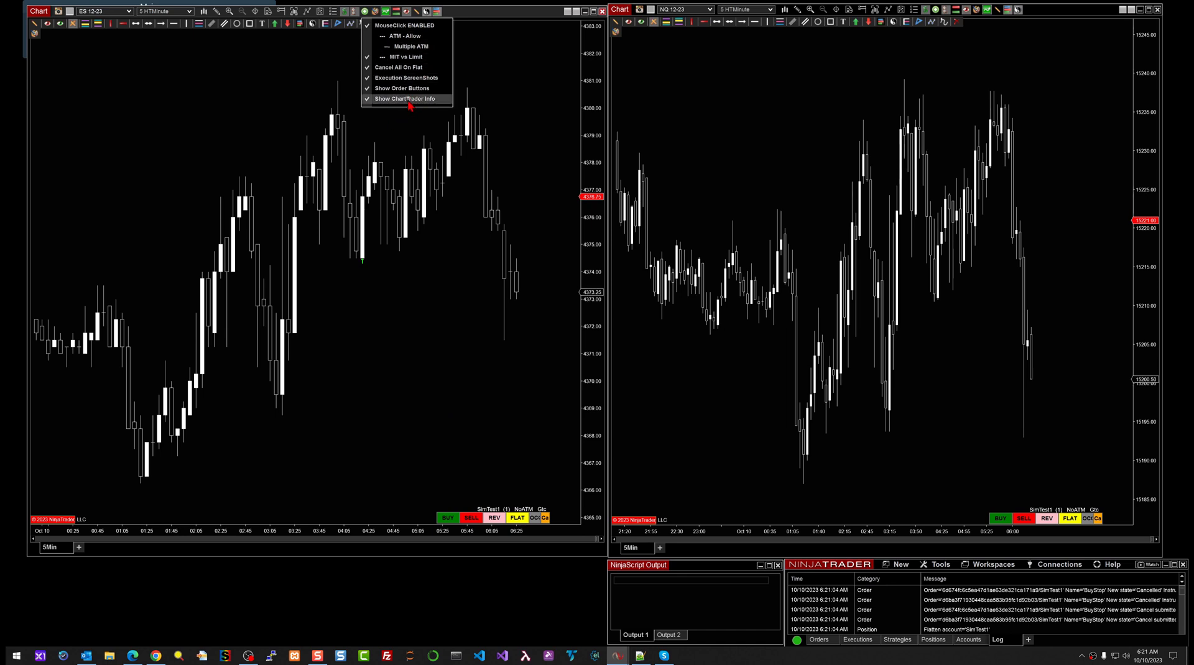
left_click(282, 13)
left_click(282, 12)
left_click(308, 31)
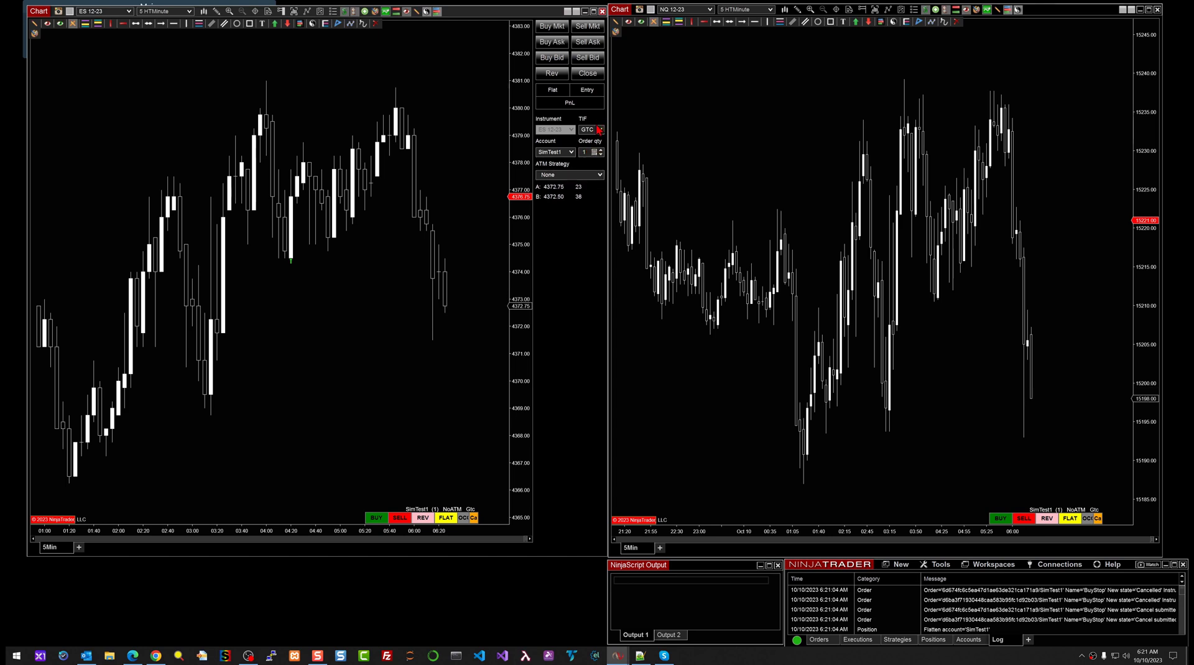
- Allow ATM strategies for click trading and choose ATMTest1 as the ES chart's ATM strategy
left_click(366, 15)
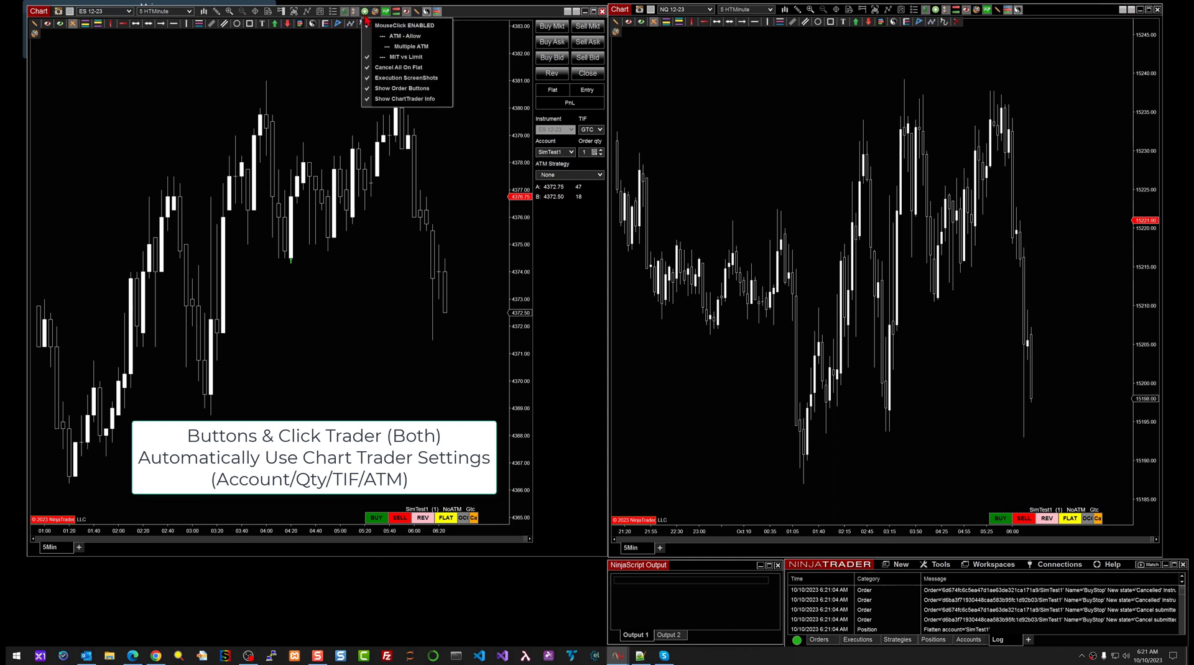
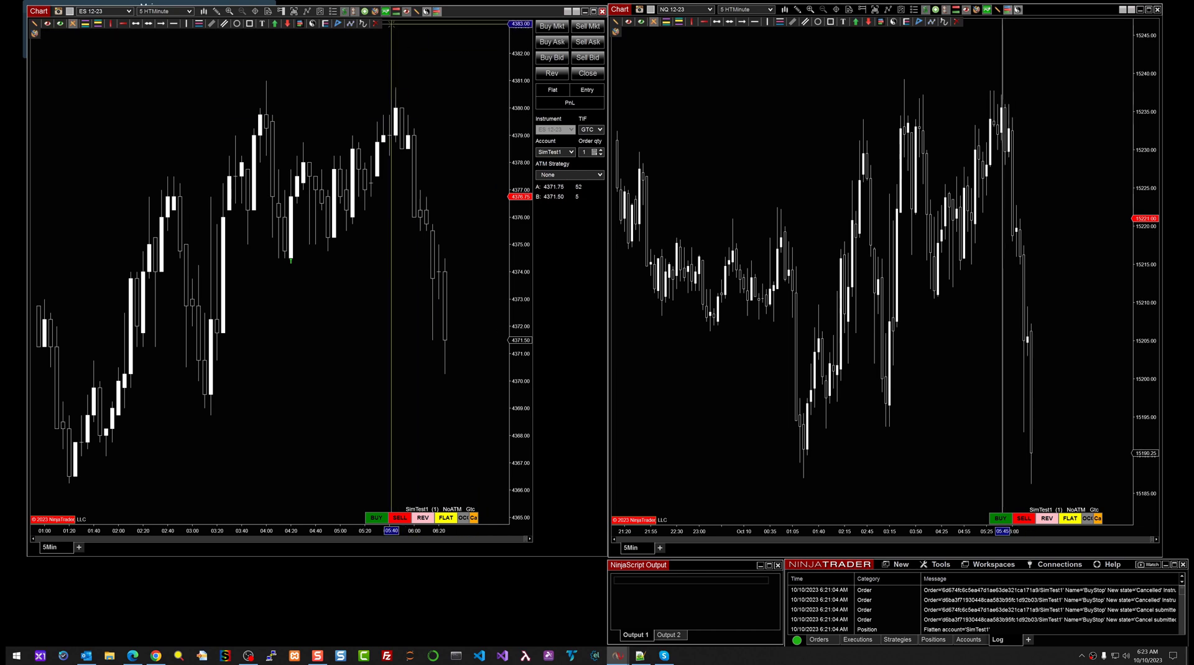
left_click(365, 11)
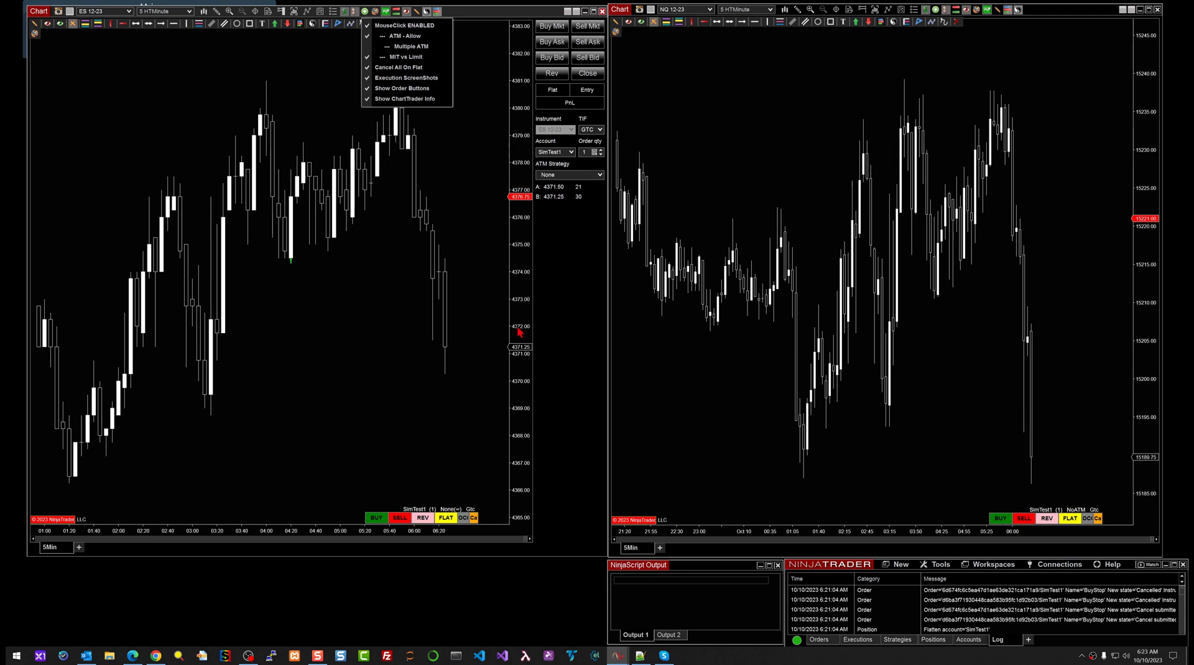
left_click(586, 177)
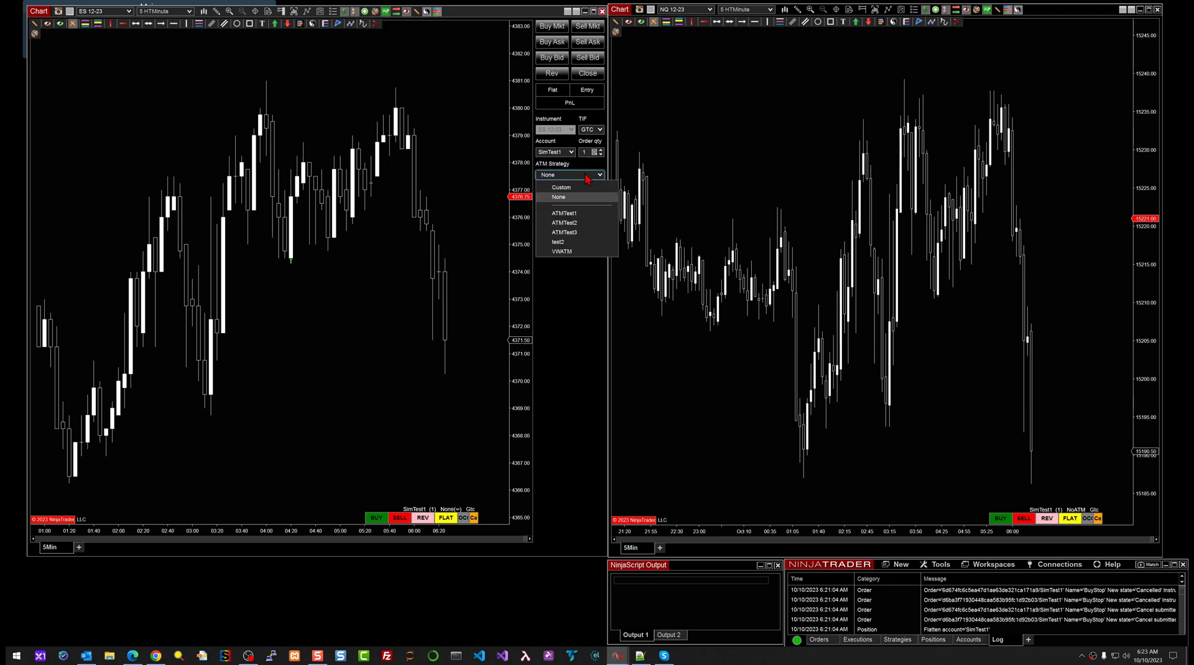
left_click(571, 215)
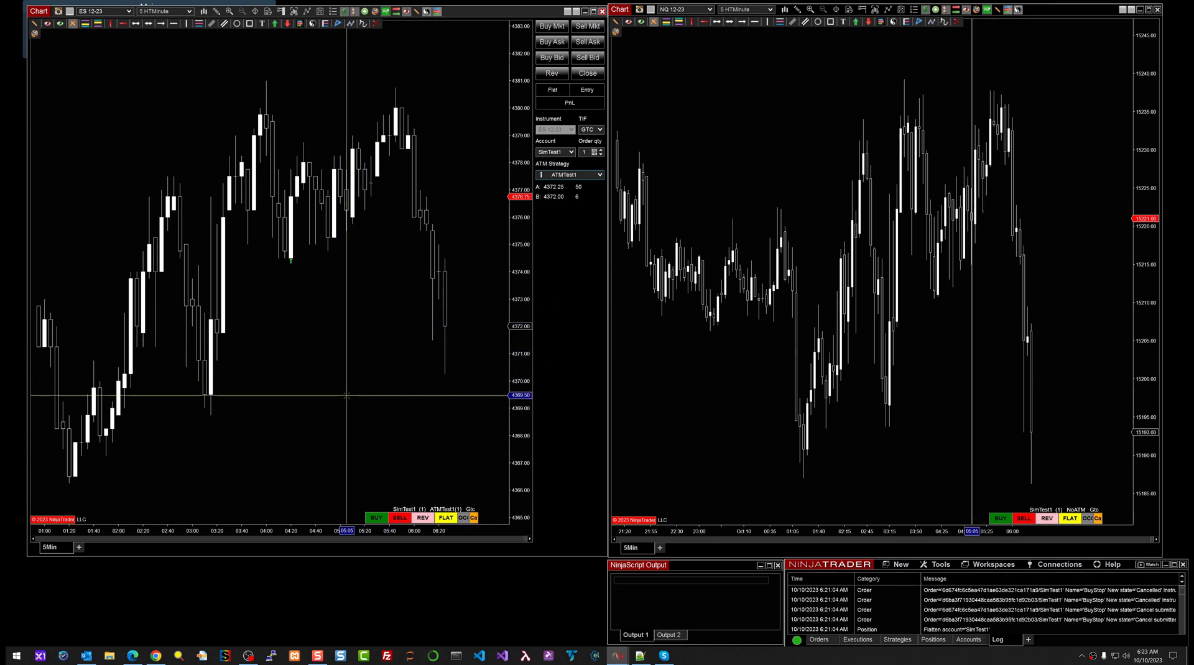
- Place buy MIT orders with the ATMTest1 strategy at 4369.75 and at 4369.50, flattening the account after each one
left_click(376, 388)
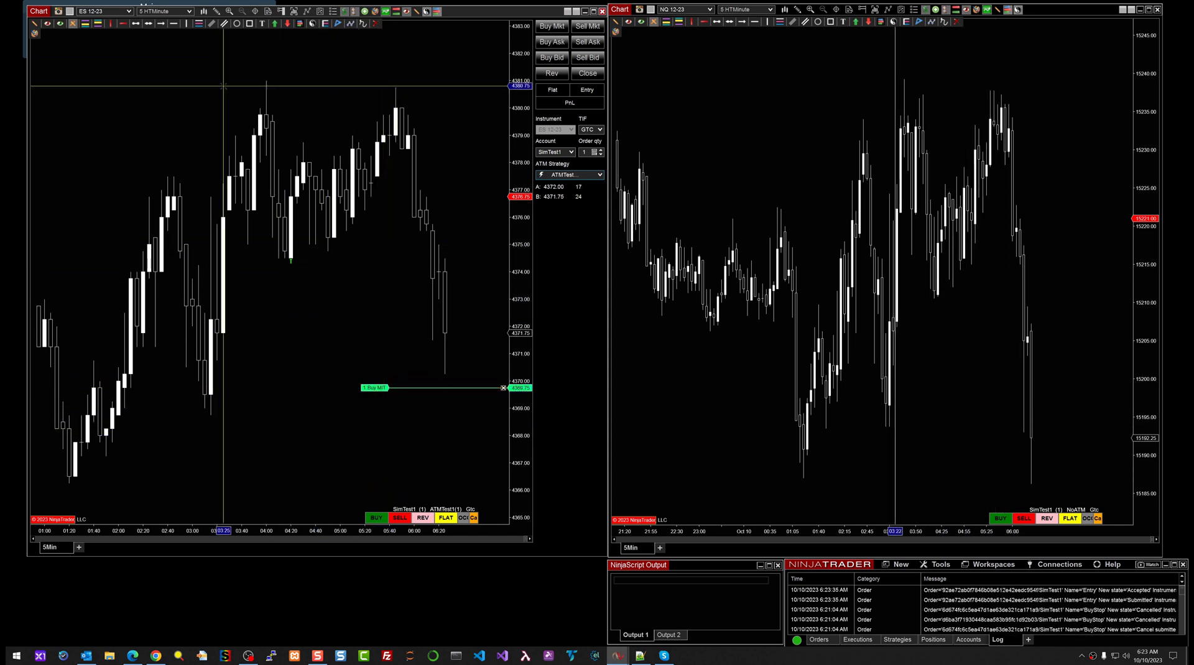
left_click(373, 24)
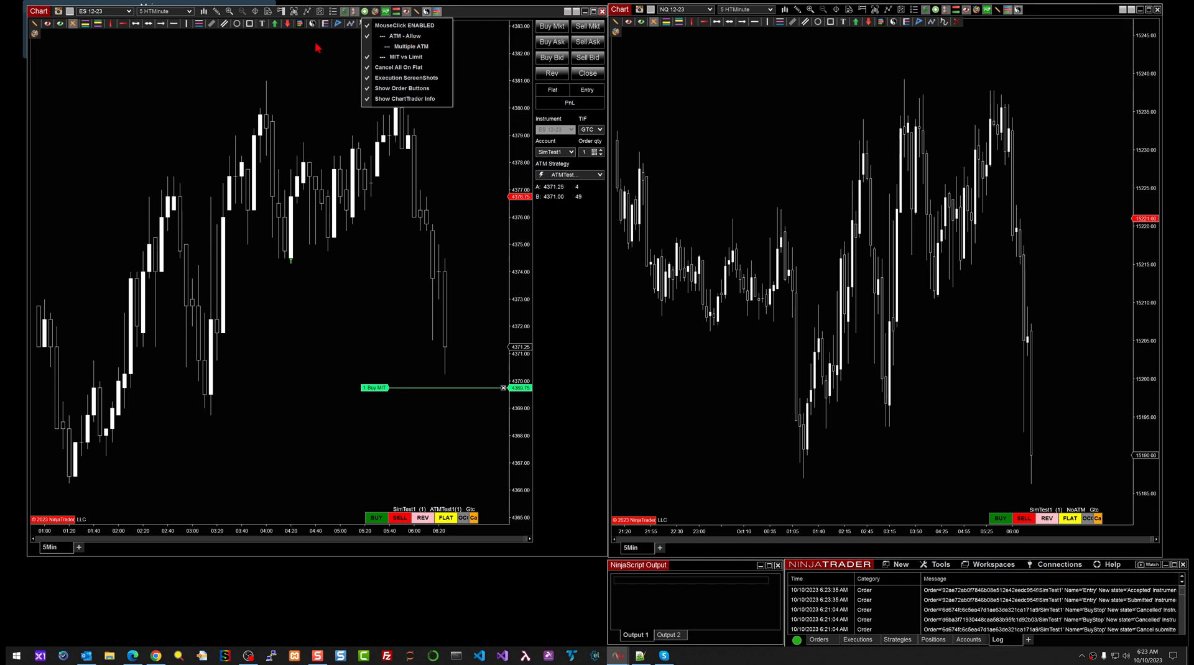
left_click(170, 59)
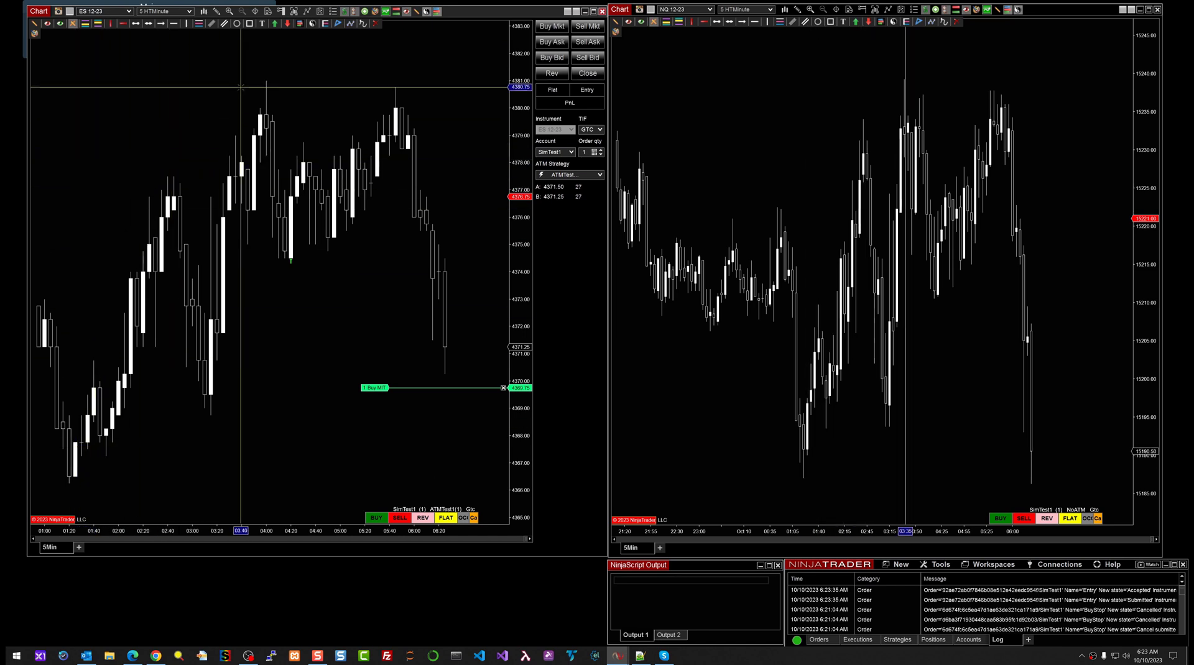
key("ctrl+f")
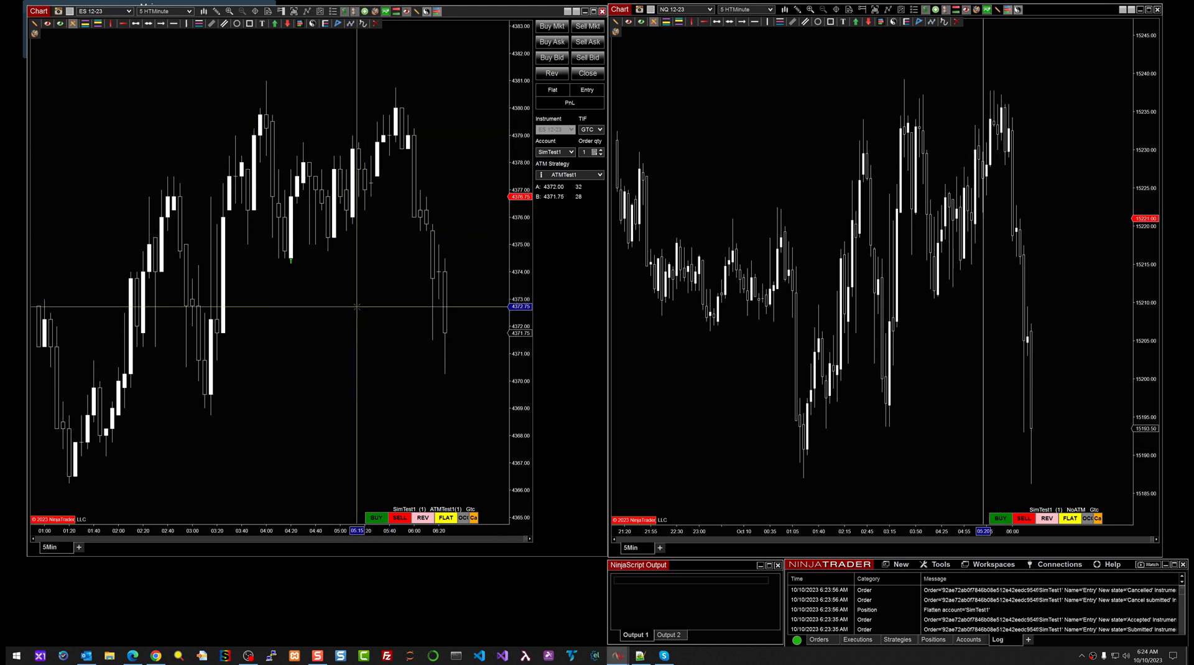
left_click(360, 393)
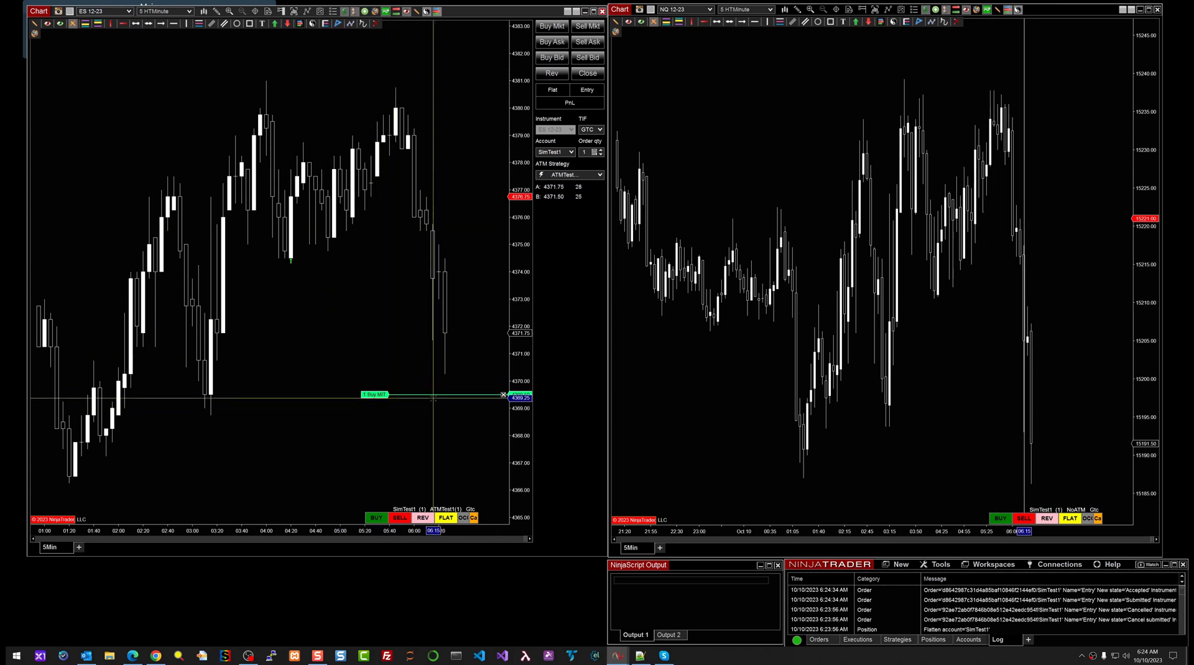
left_click(446, 518)
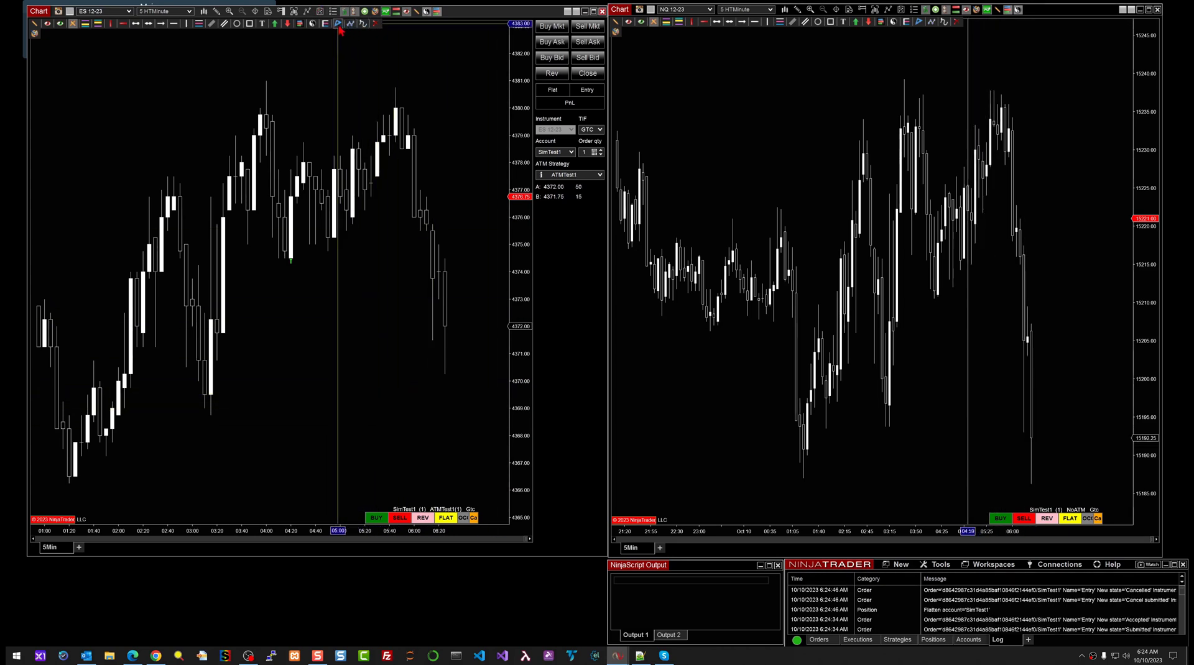
- Allow multiple ATM strategies for click trading and place a buy MIT order with ATMTest1 at 4369.50 on the ES chart
left_click(375, 12)
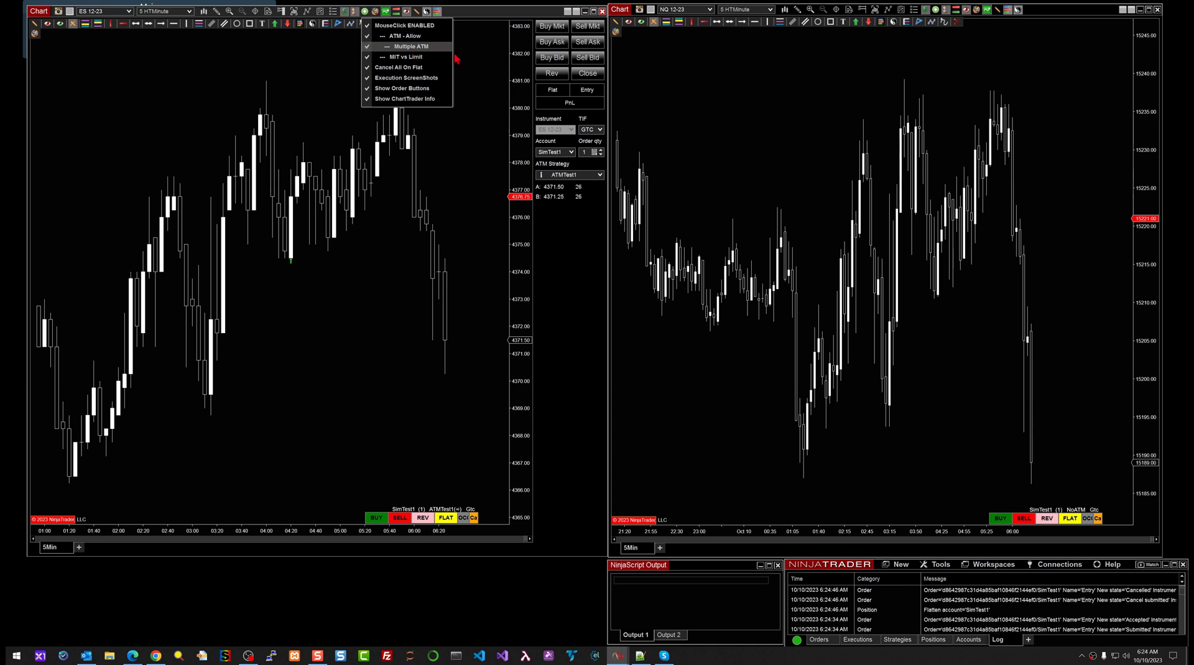
left_click(393, 331)
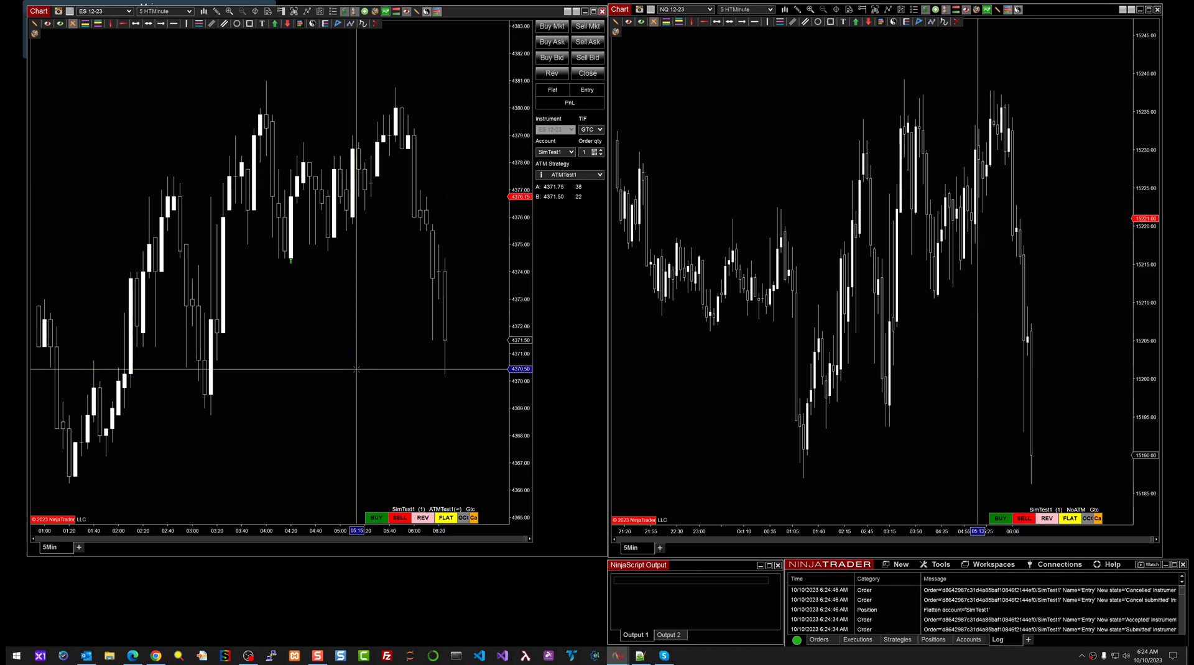
left_click(372, 394)
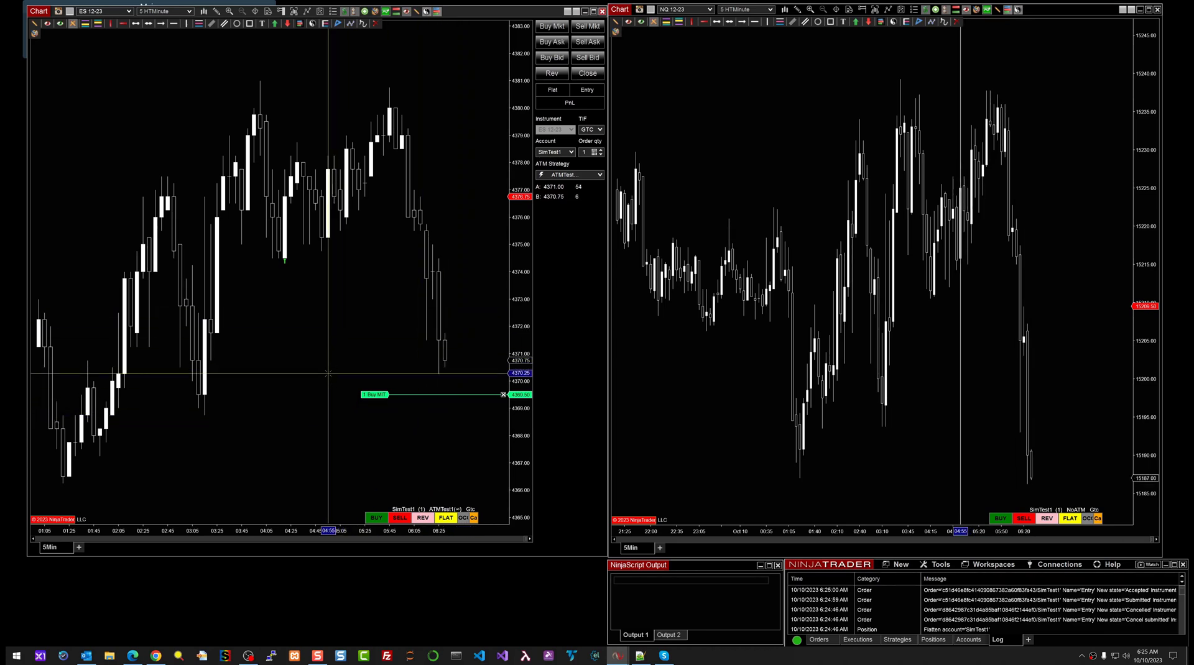
- Check the active ATM strategies on the ES chart and restore its automatic price scale
left_click(600, 176)
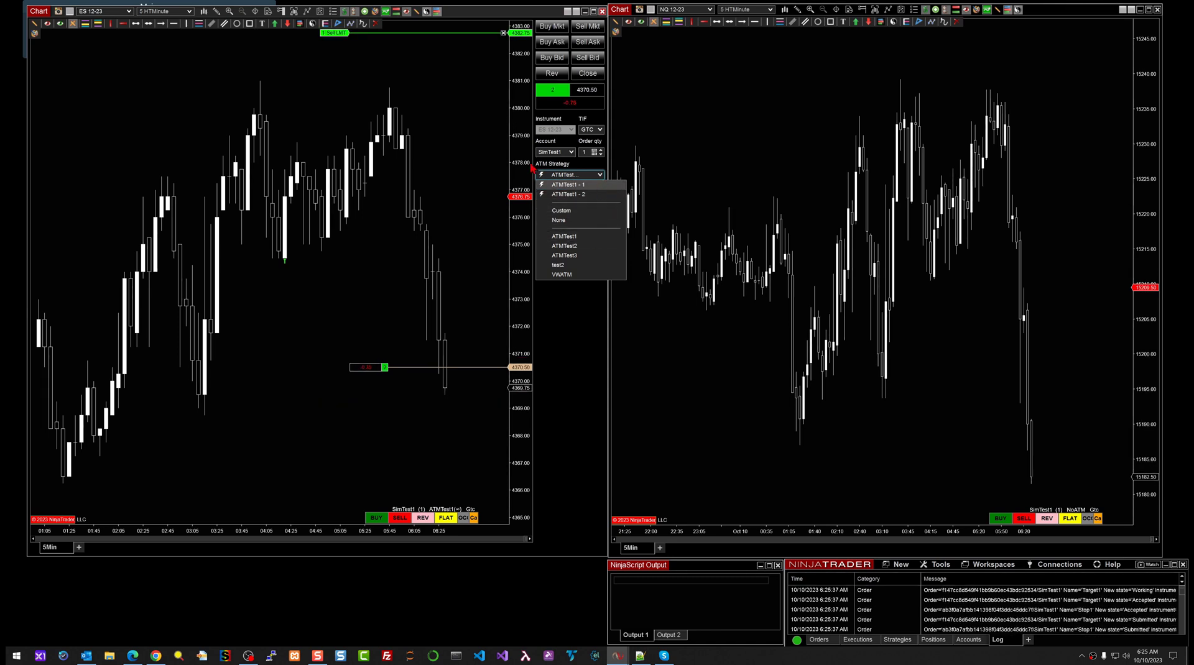
left_click(443, 160)
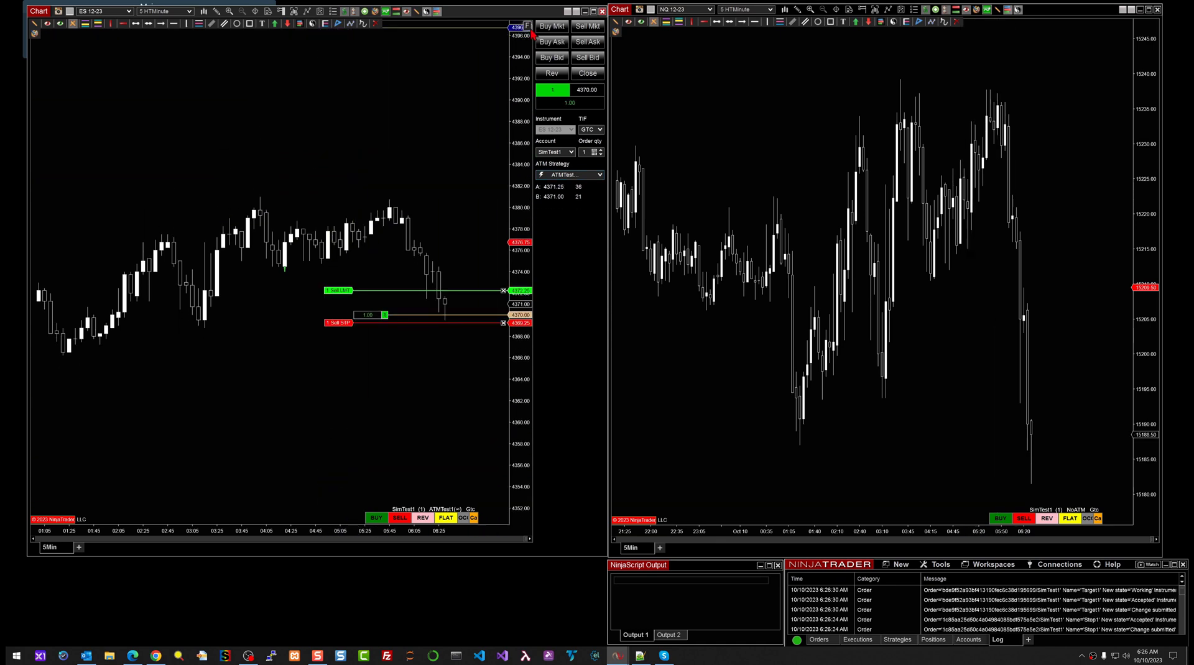
left_click(528, 26)
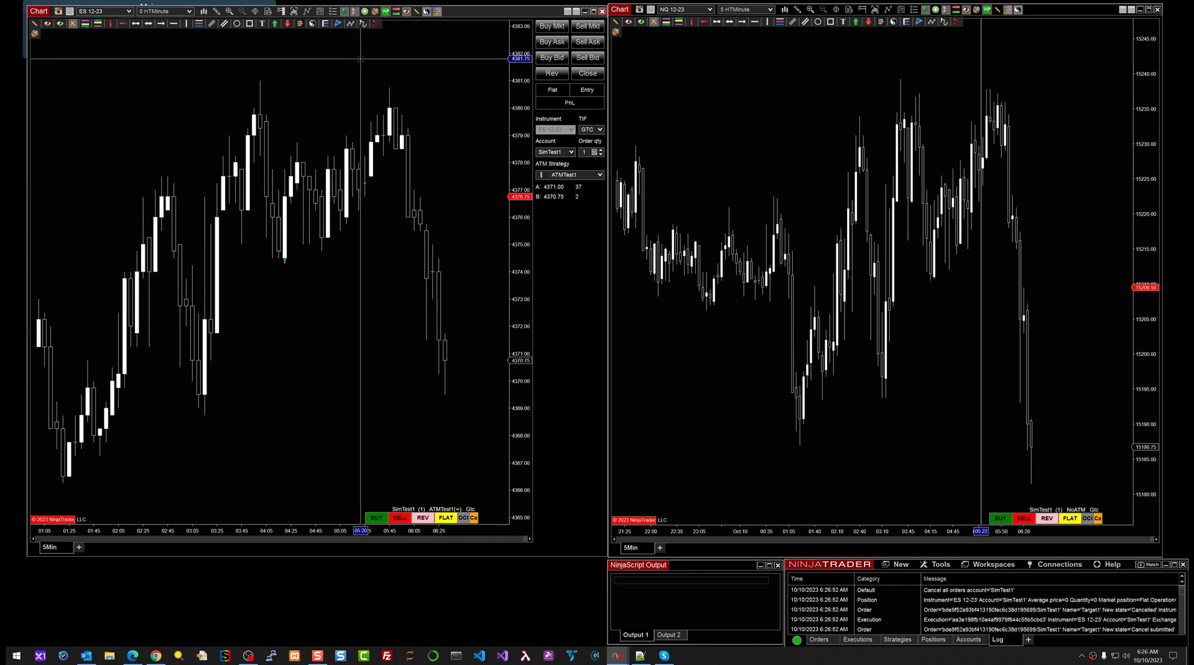
- Set the ES chart's ATM strategy to None and turn off the Multiple ATM and ATM - Allow options
left_click(600, 175)
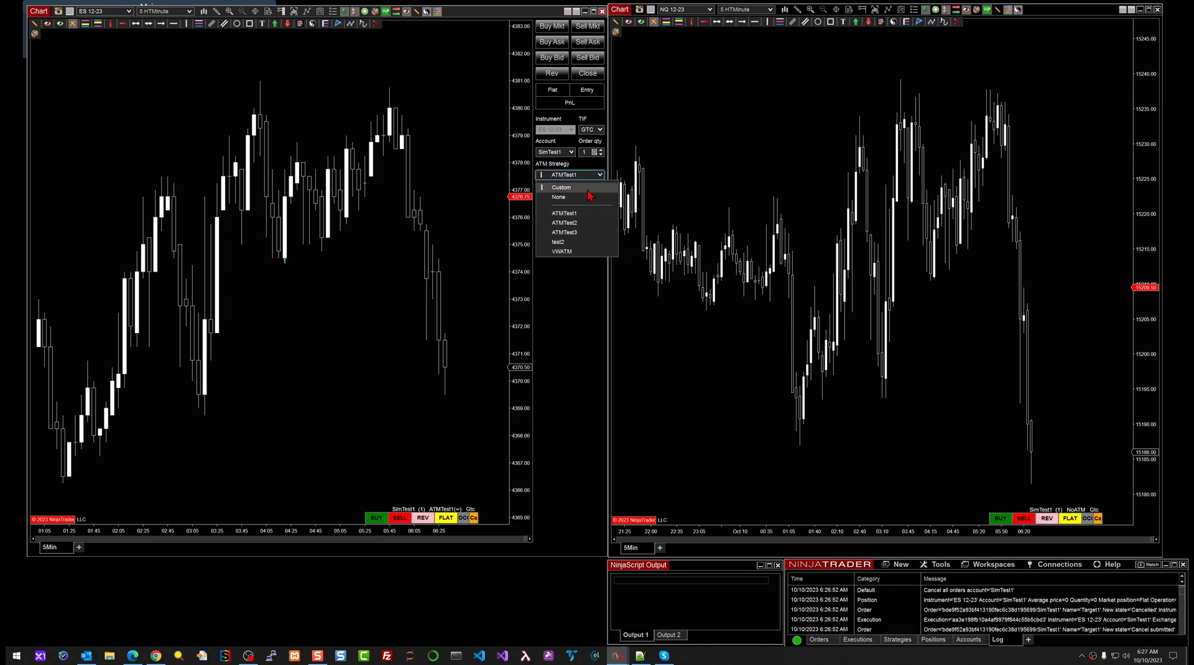
left_click(560, 197)
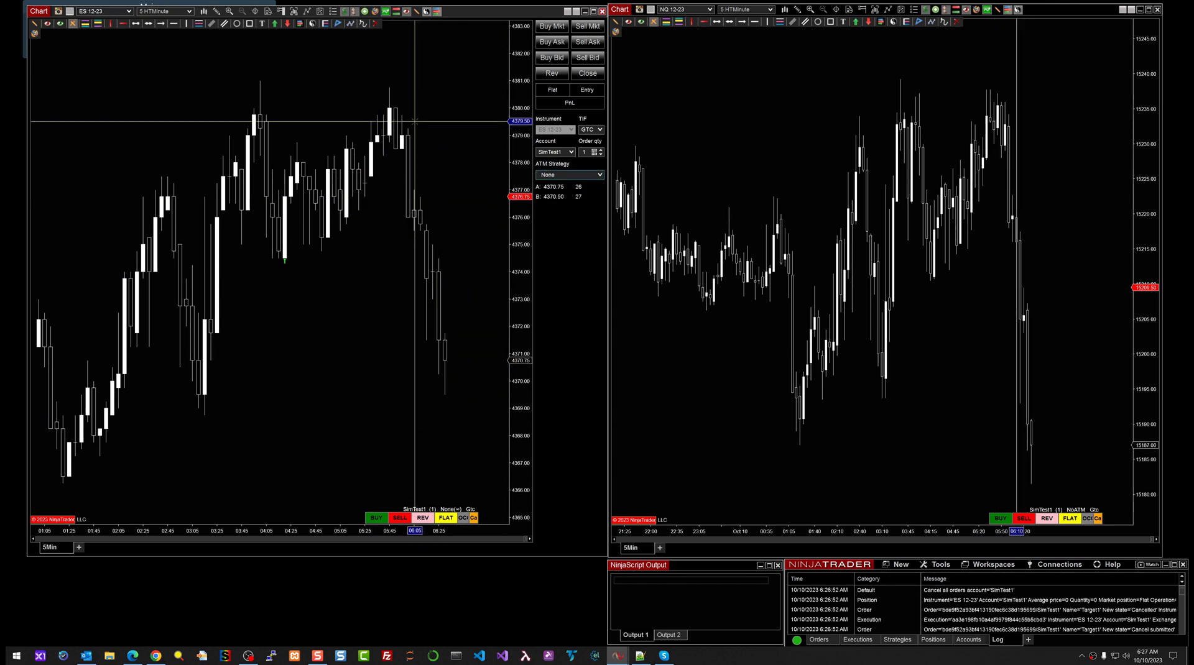
left_click(364, 12)
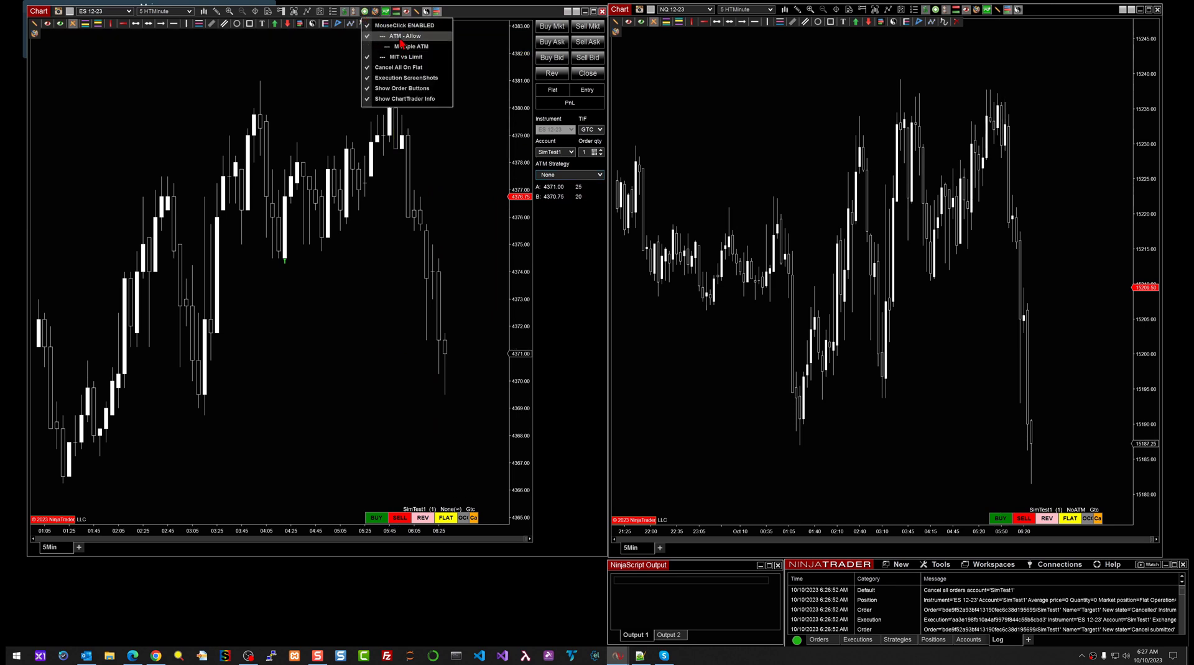
left_click(339, 293)
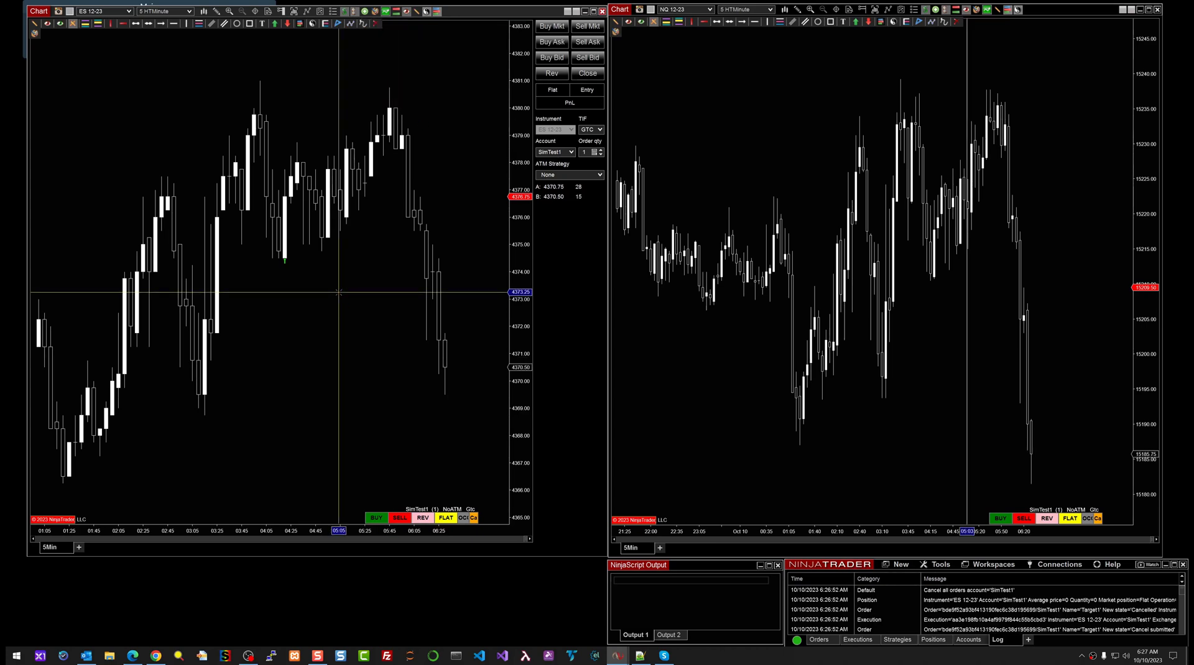
- Place three buy MIT orders at 4368.75, 4367.75 and 4366.25 on the ES chart
left_click(328, 416)
left_click(319, 439)
left_click(293, 483)
- Place buy stop orders at 4377.75, 4379.50 and 4381.50 on the ES chart and close out all its working orders
left_click(382, 169)
left_click(376, 121)
left_click(372, 67)
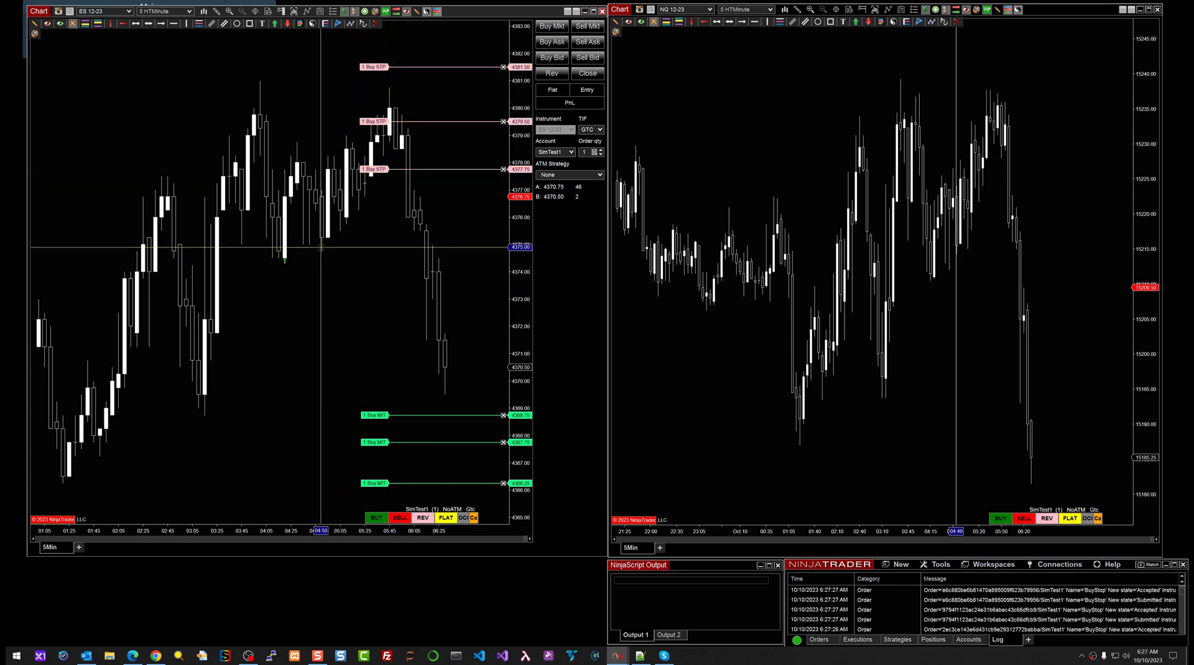
left_click(591, 75)
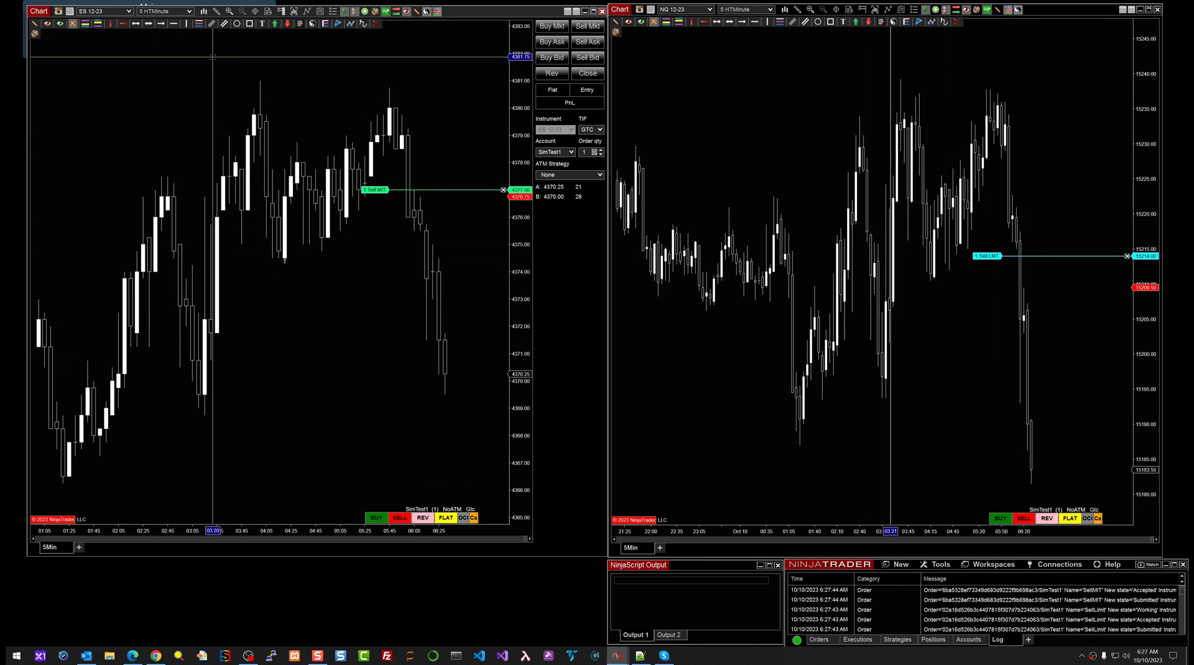
- Flatten the ES chart's sell MIT order, and flatten again after placing another sell MIT order at 4377.25
key("ctrl+f")
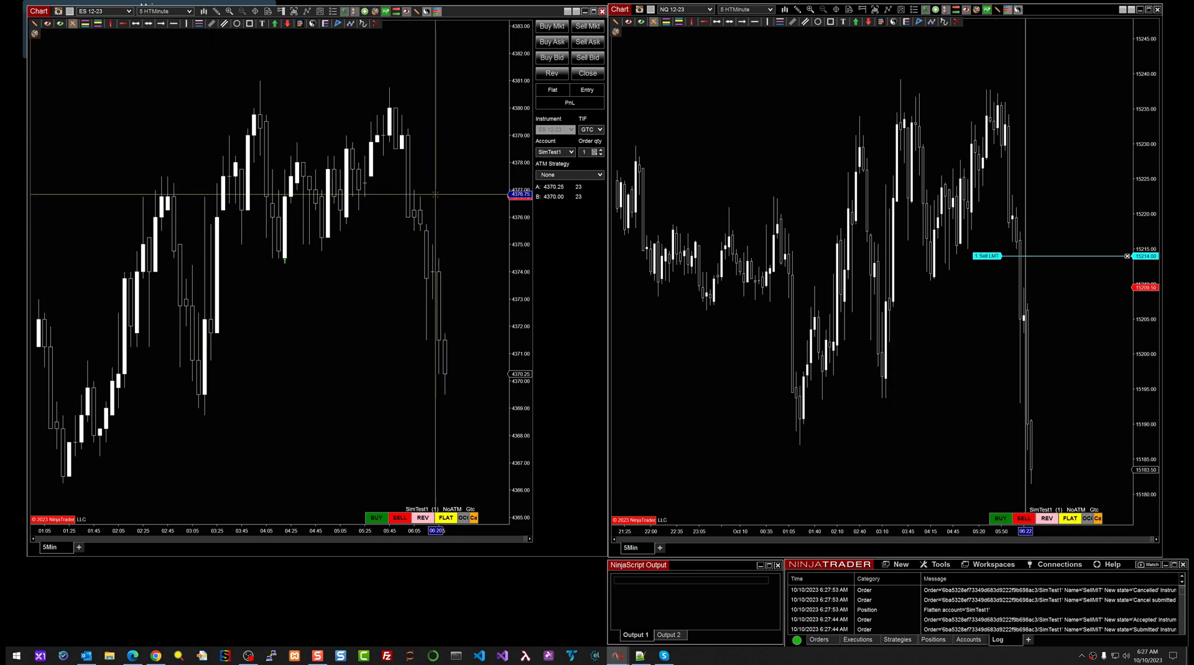
left_click(435, 182)
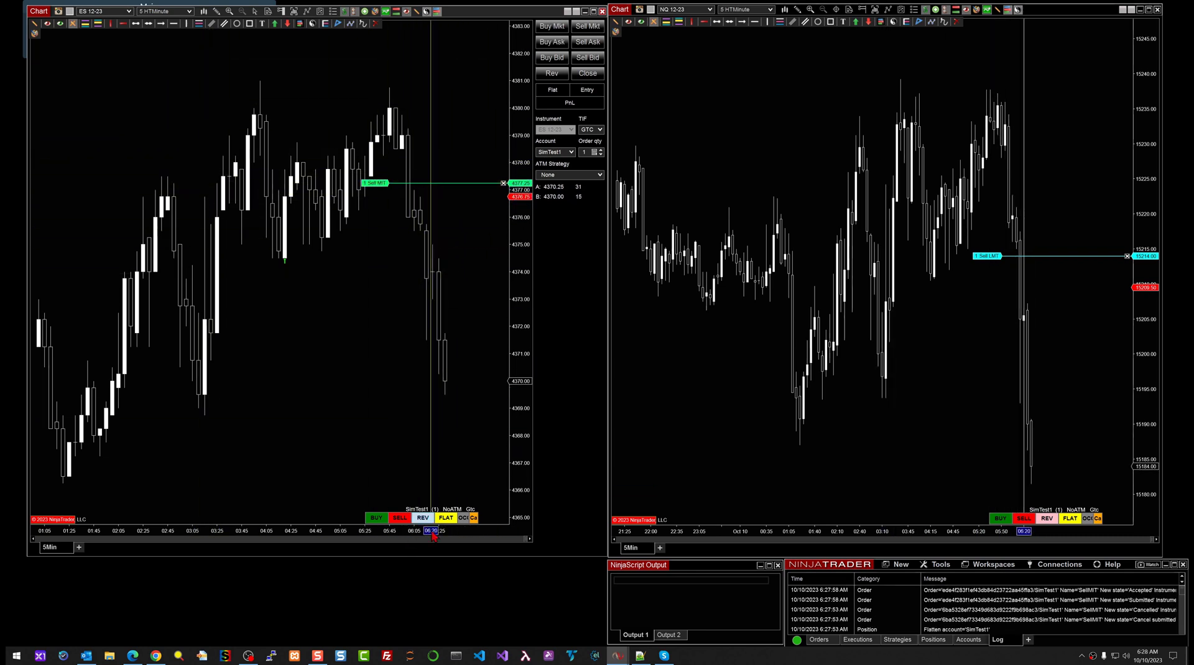
left_click(446, 519)
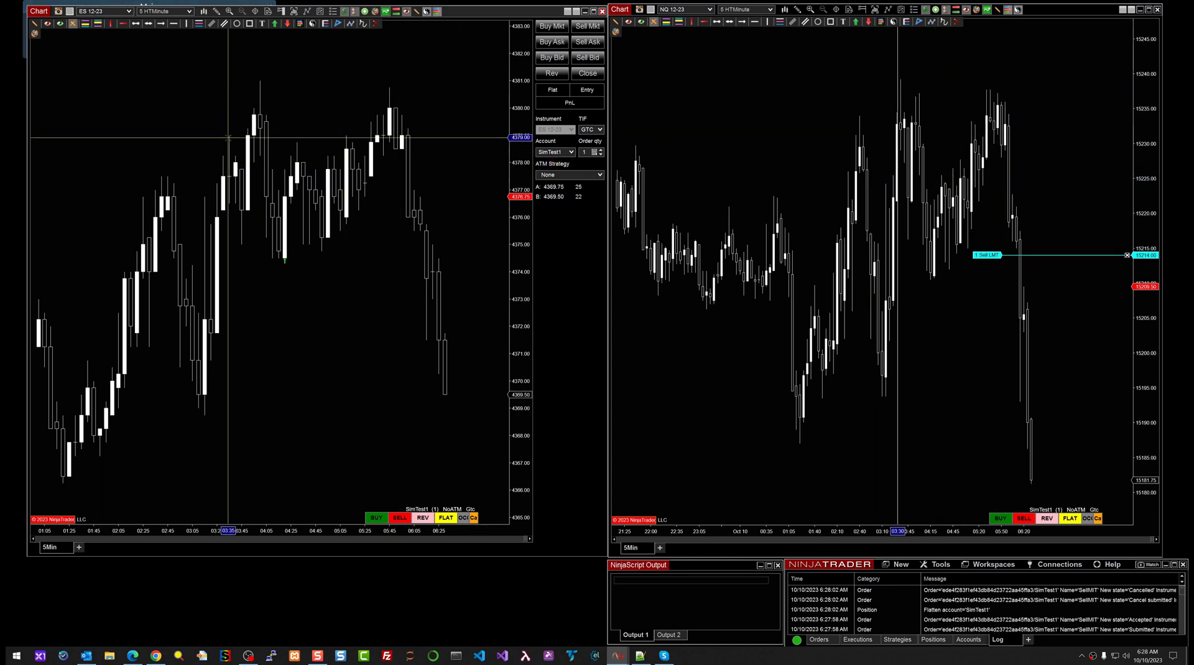
- Switch the ES chart to NQ 12-23 and set its trading account to SimTest2
left_click(129, 12)
left_click(115, 60)
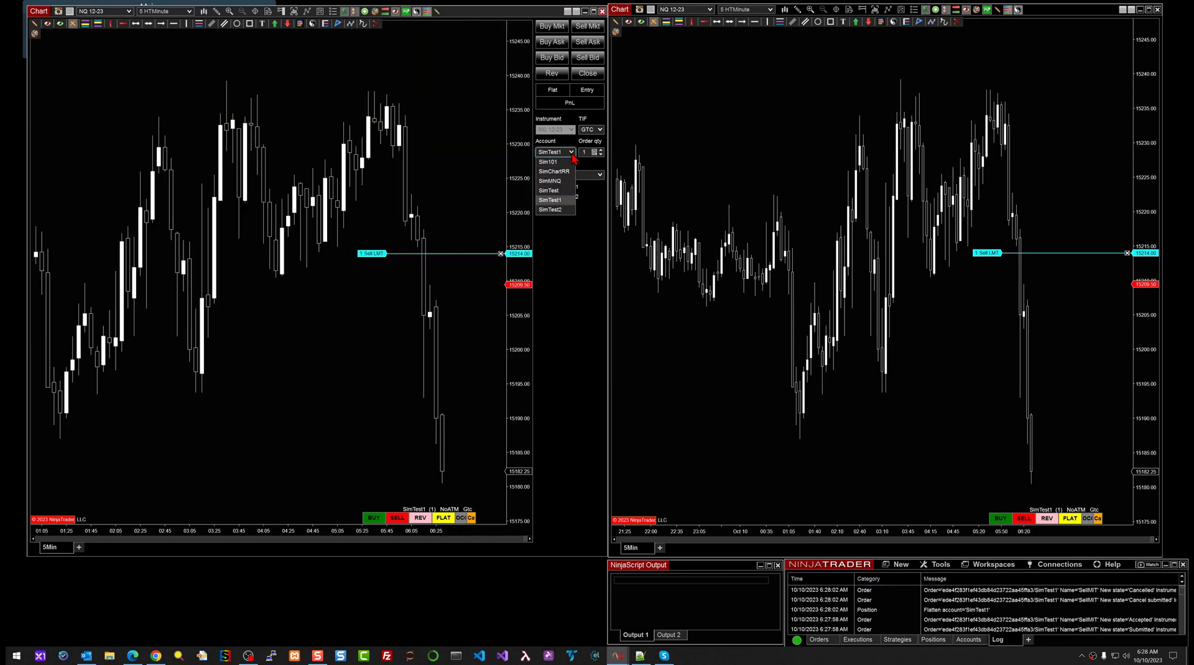
left_click(554, 211)
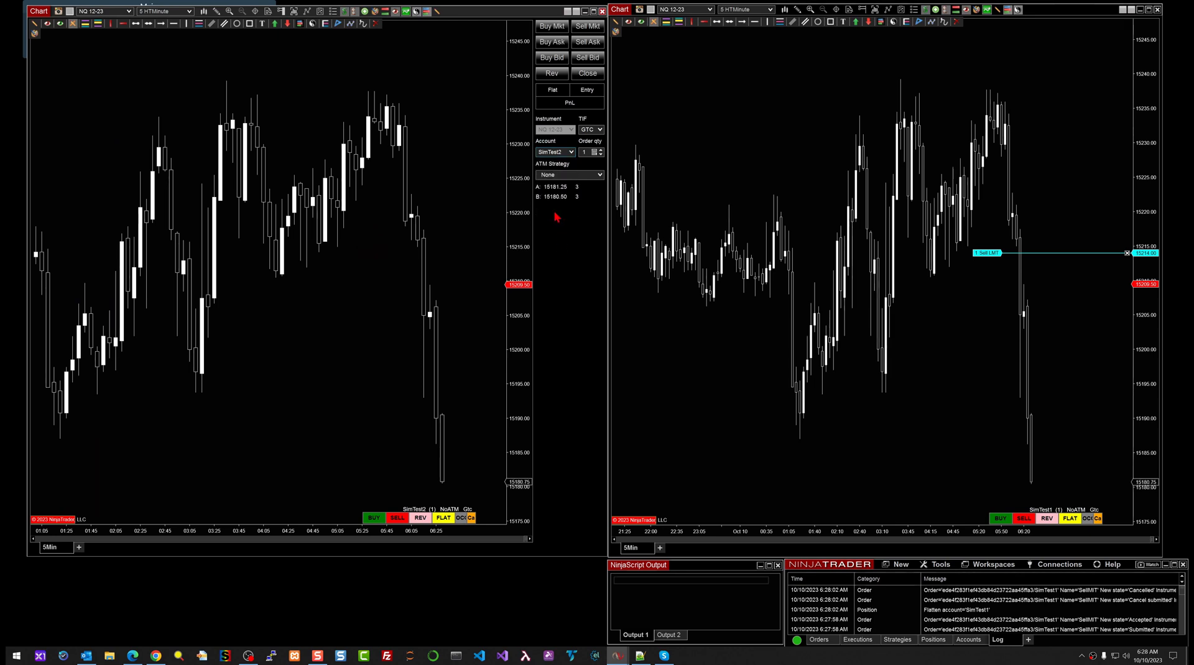
- Display Chart Trader on the SimTest1 NQ chart and place sell orders near 15215, MIT on SimTest2 and limit on SimTest1
left_click(863, 10)
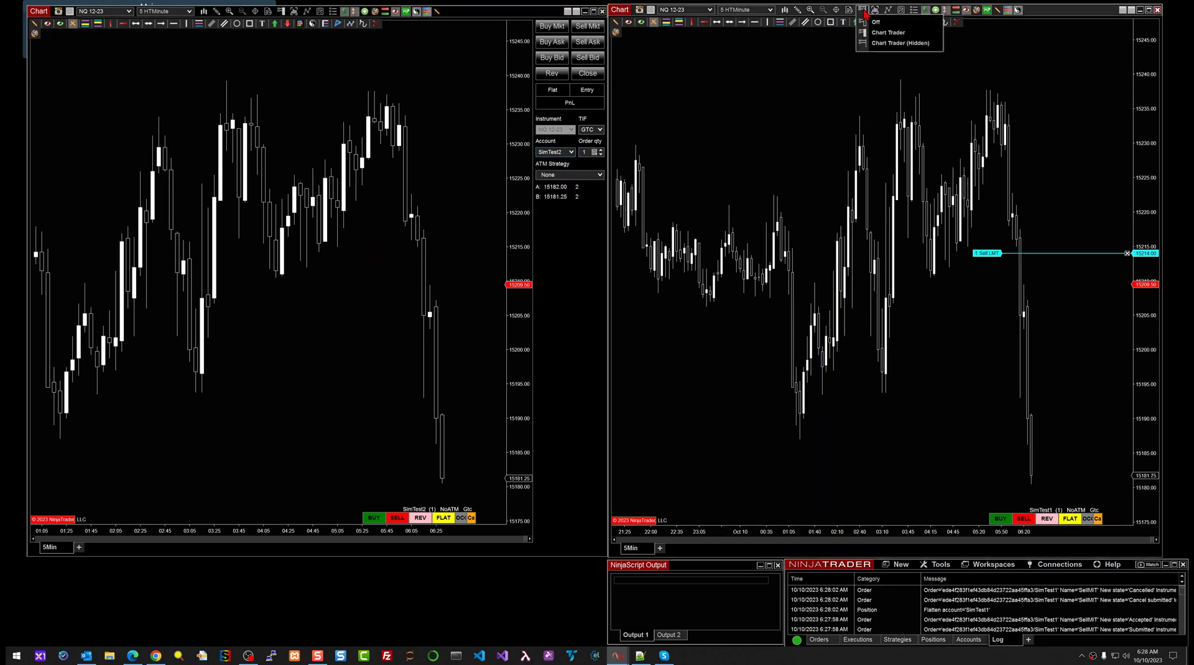
left_click(888, 33)
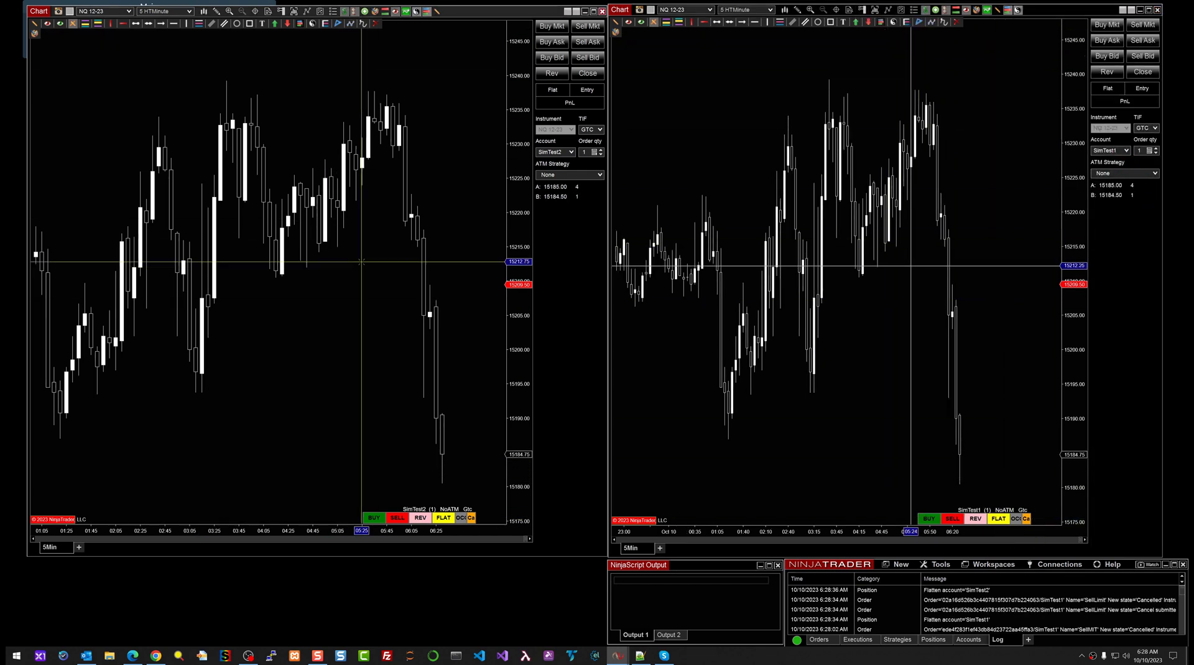
left_click(366, 244)
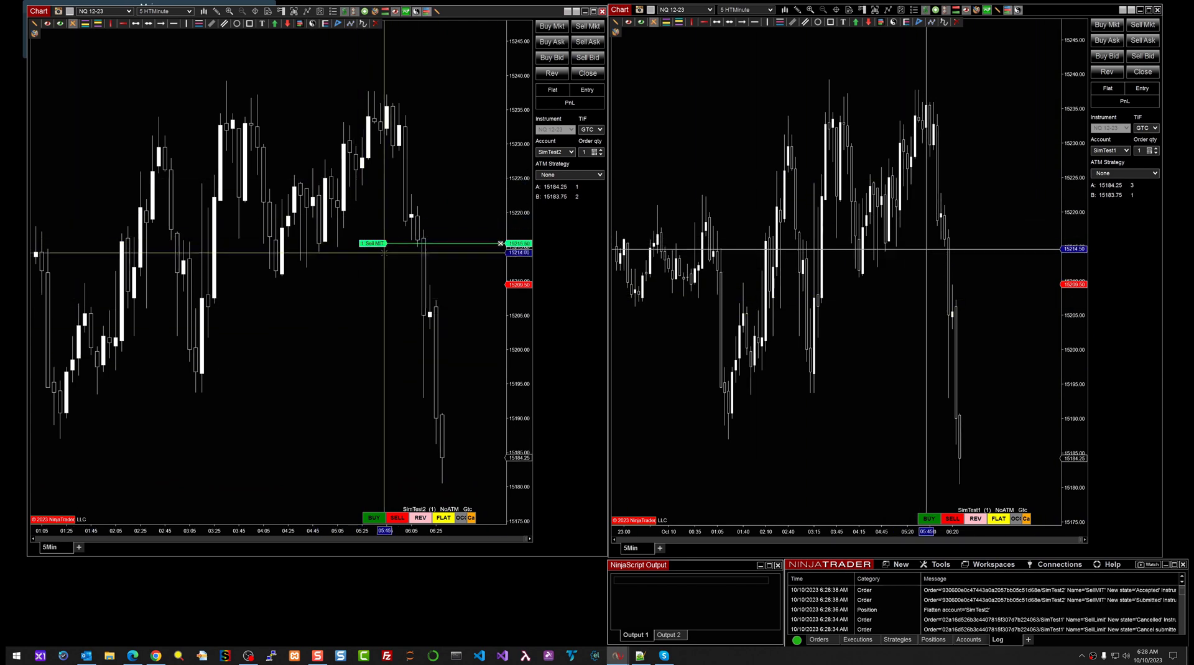
left_click(1034, 243)
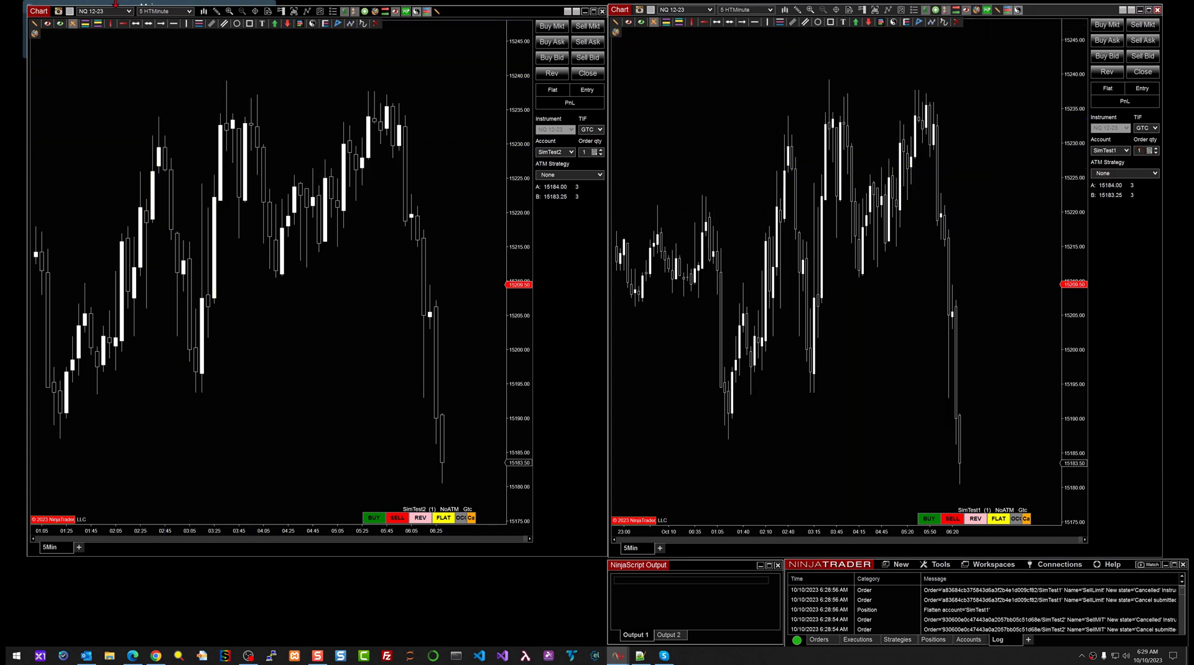
- Switch the SimTest2 chart back to ES 12-23 and show its ChartTrader info and order buttons
left_click(129, 11)
left_click(132, 26)
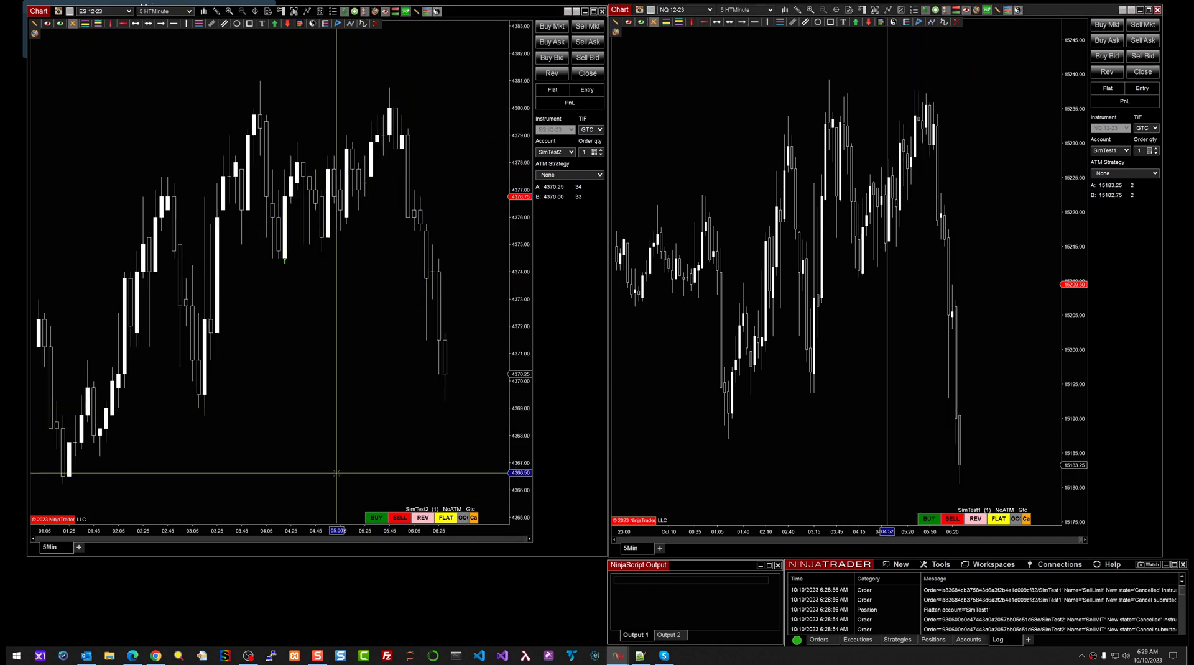
left_click(354, 11)
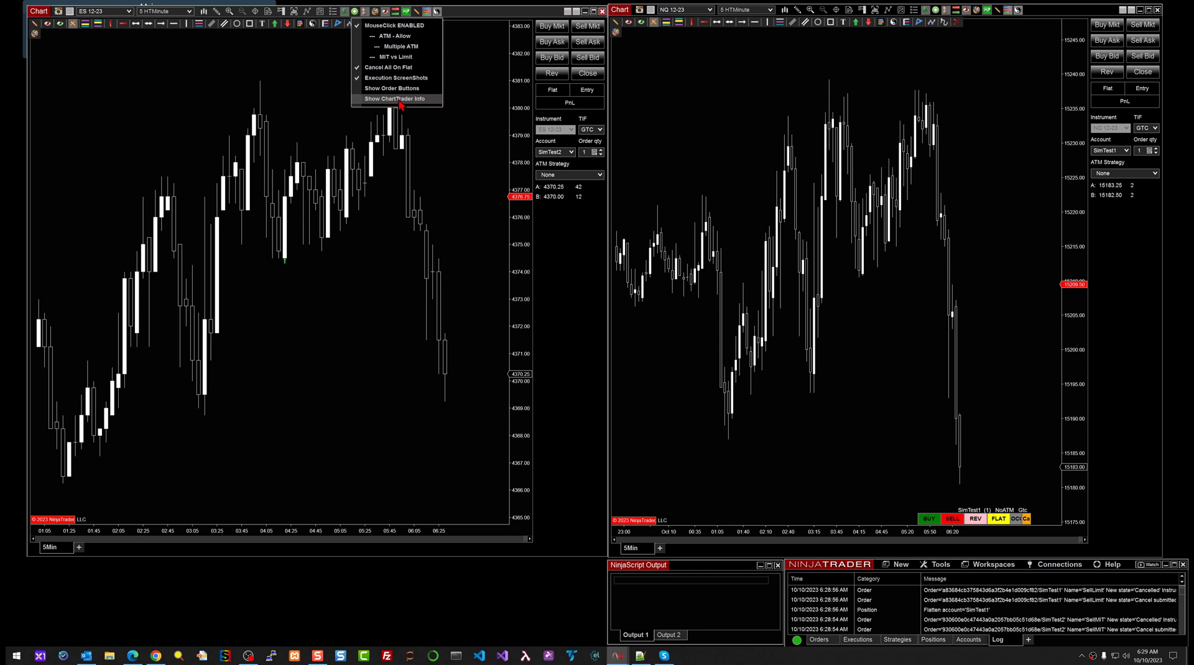
left_click(401, 102)
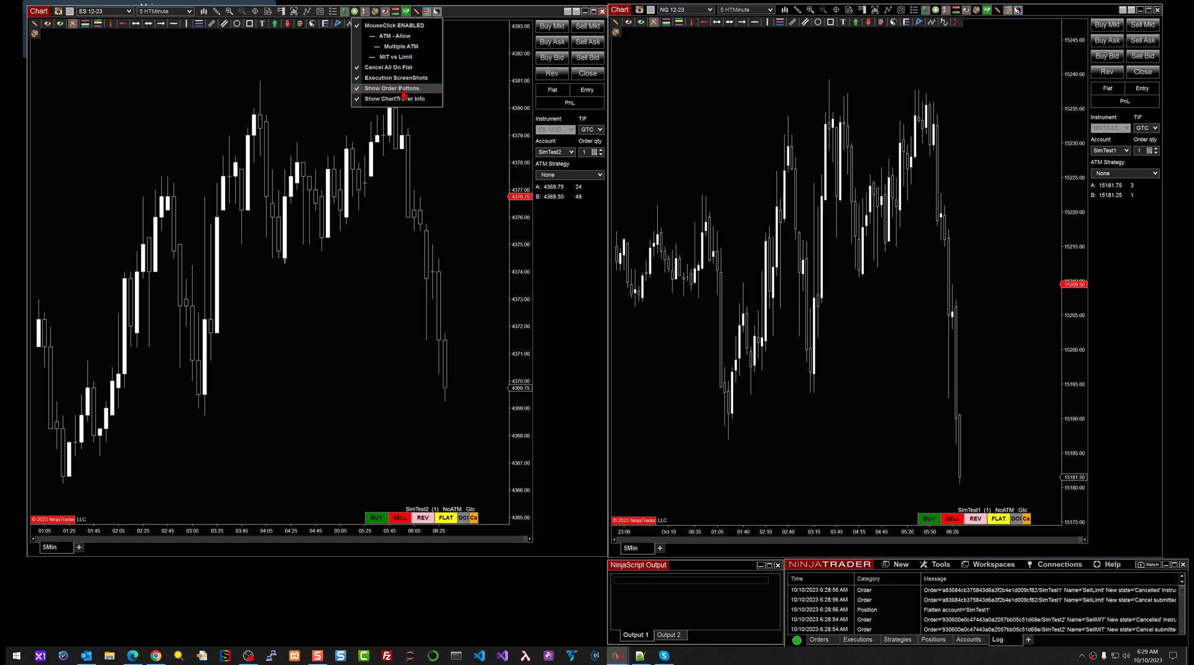
left_click(392, 451)
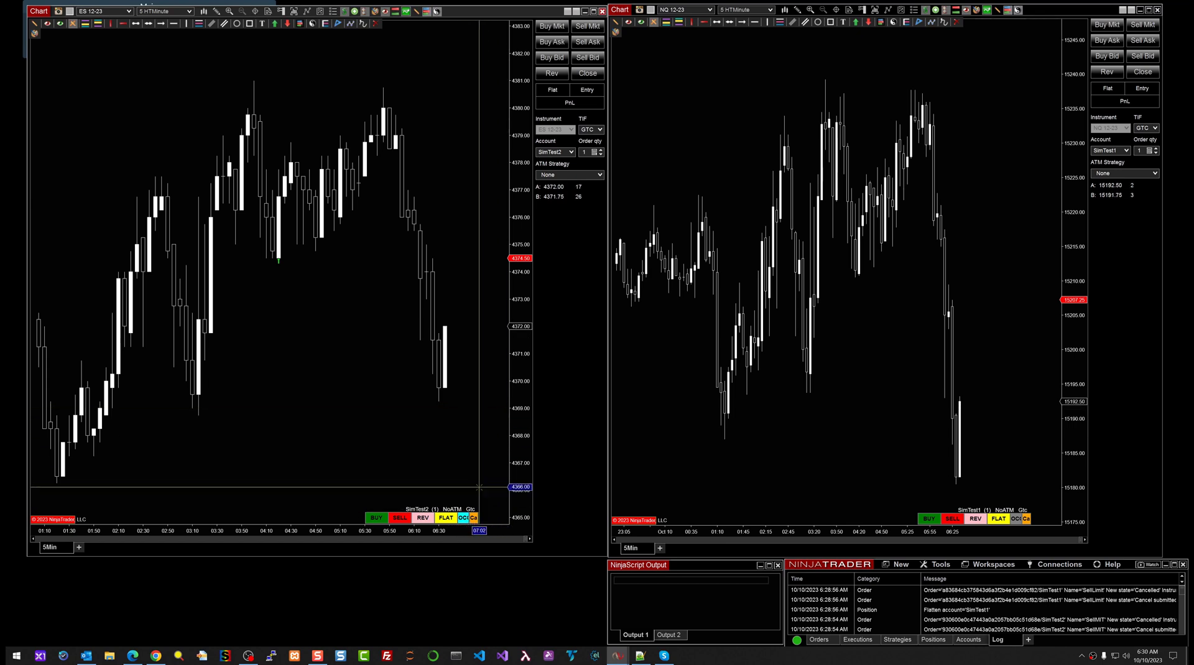
- Place an OCO pair on the ES chart, a sell stop at 4369.00 and a buy stop at 4373.25, and cancel the buy stop
right_click(382, 408)
left_click(410, 427)
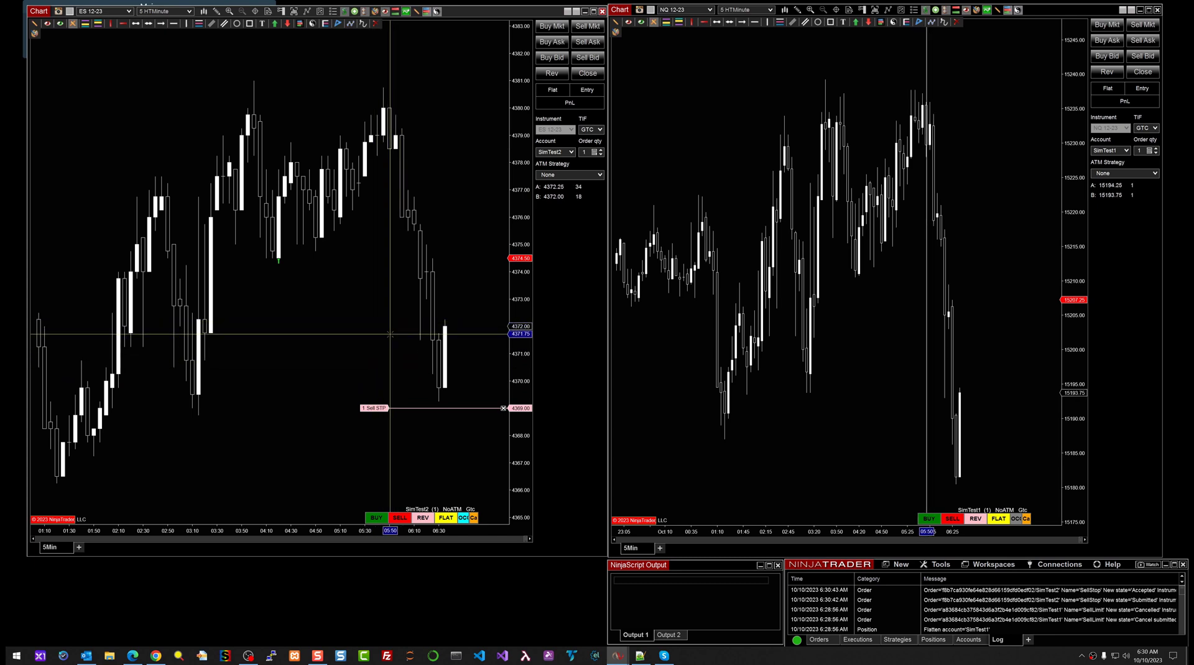
left_click(393, 290)
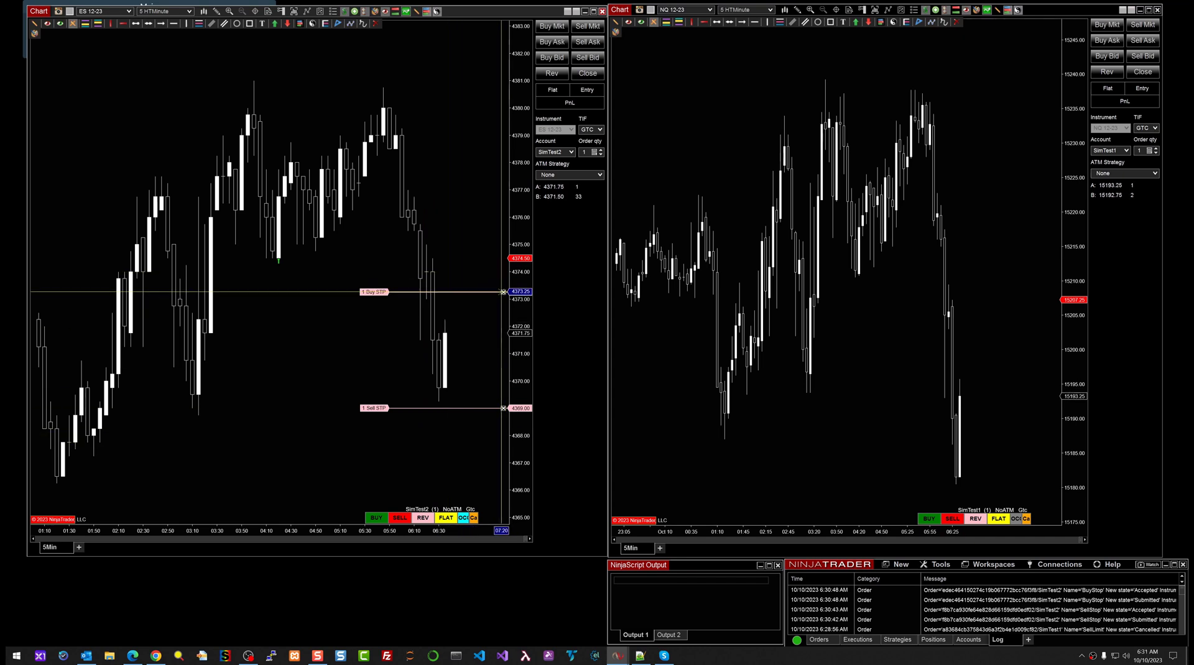
left_click(503, 292)
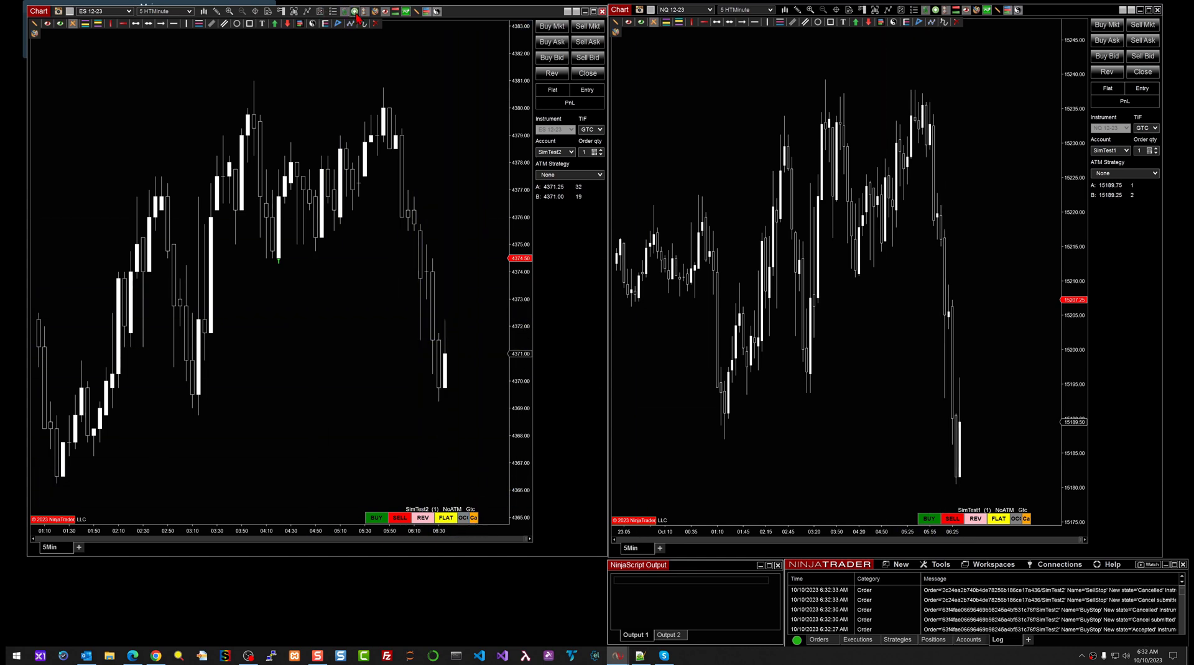
- Turn off the MouseClick ENABLED option on the ES chart and hide its order buttons and ChartTrader info
left_click(355, 12)
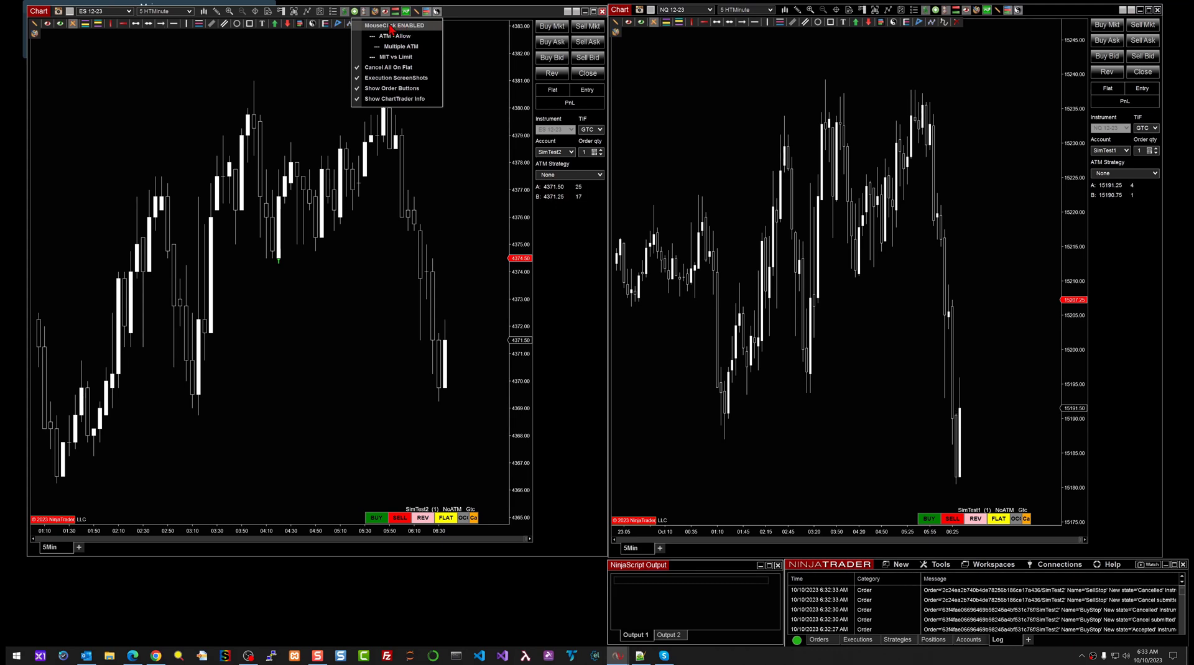
left_click(252, 71)
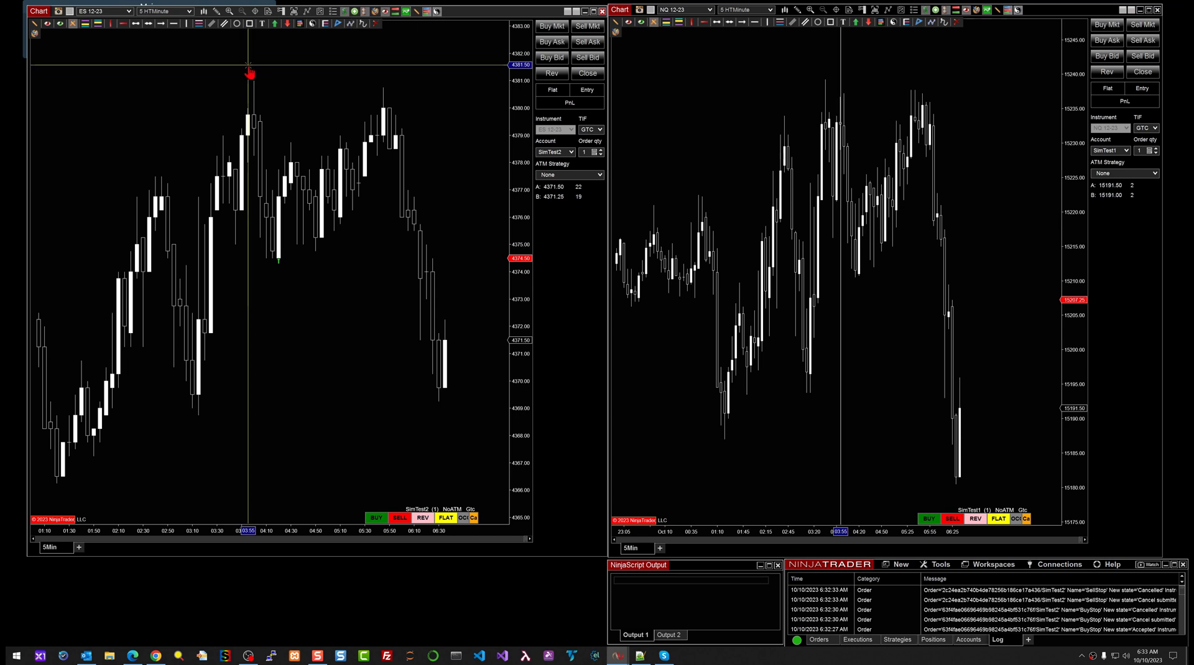
left_click(353, 12)
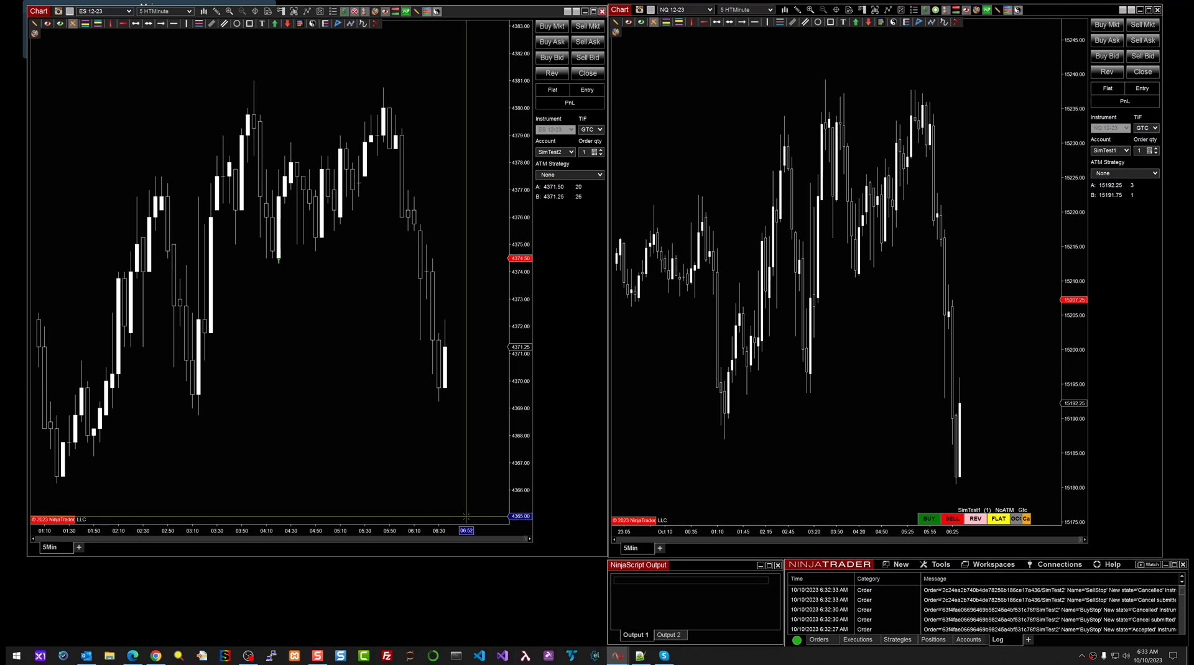
- Set Chart Trader to hidden on the ES chart and bring back its click-trading order buttons with their options
left_click(281, 12)
left_click(300, 45)
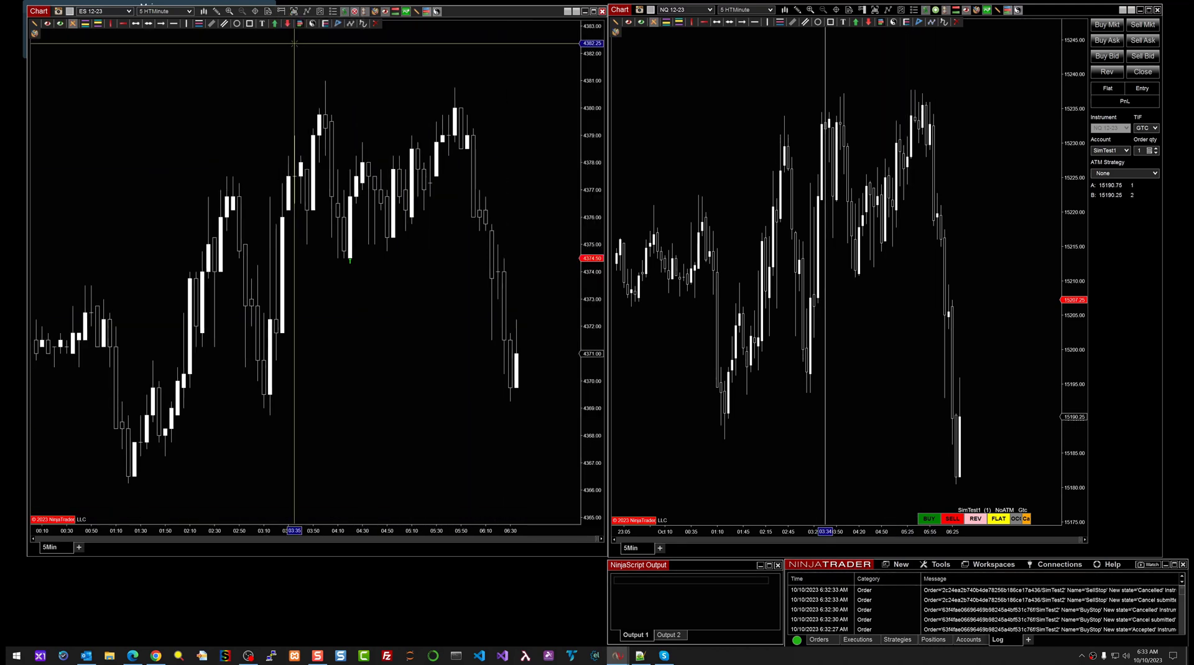
left_click(354, 12)
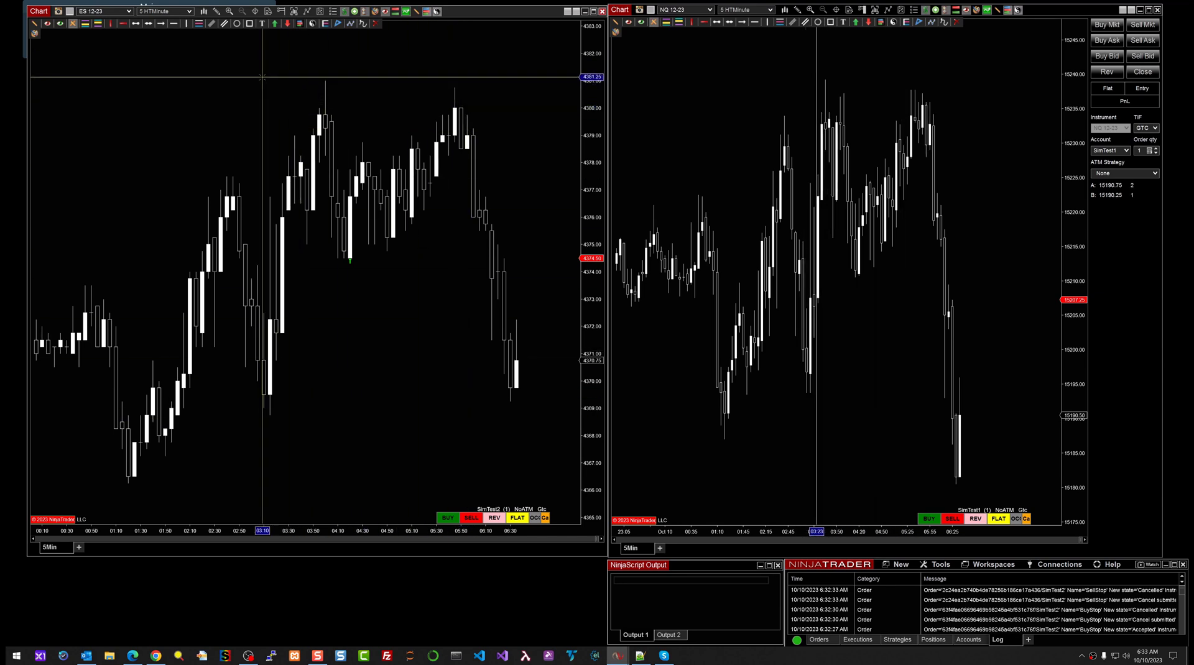
right_click(354, 13)
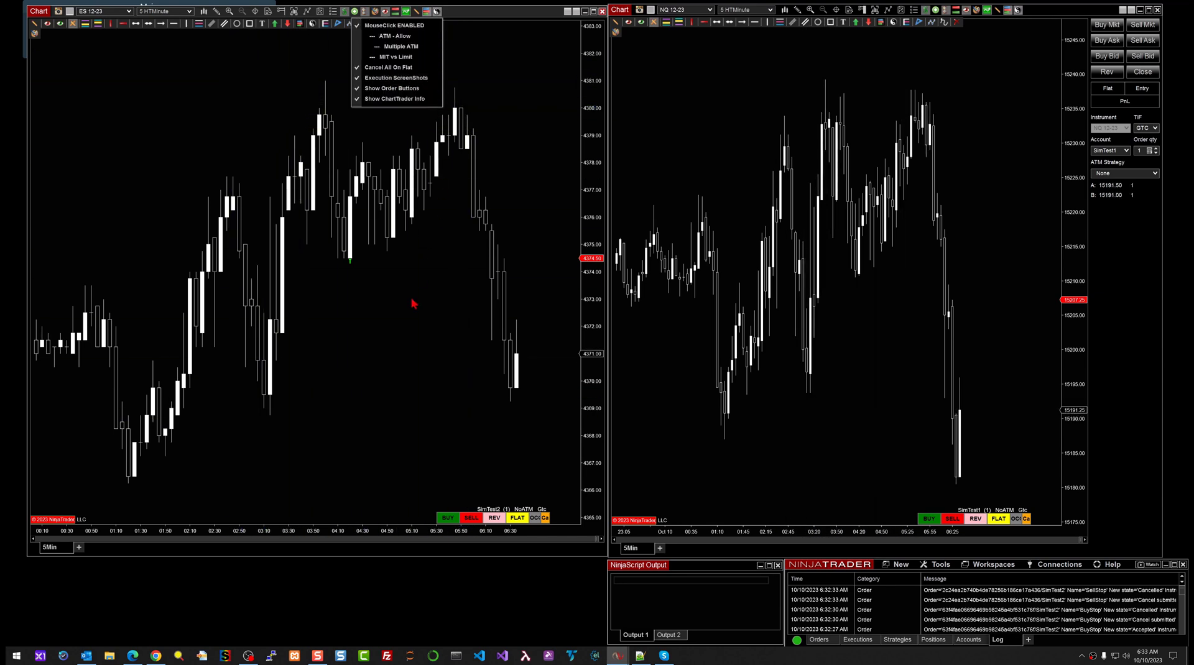
left_click(408, 328)
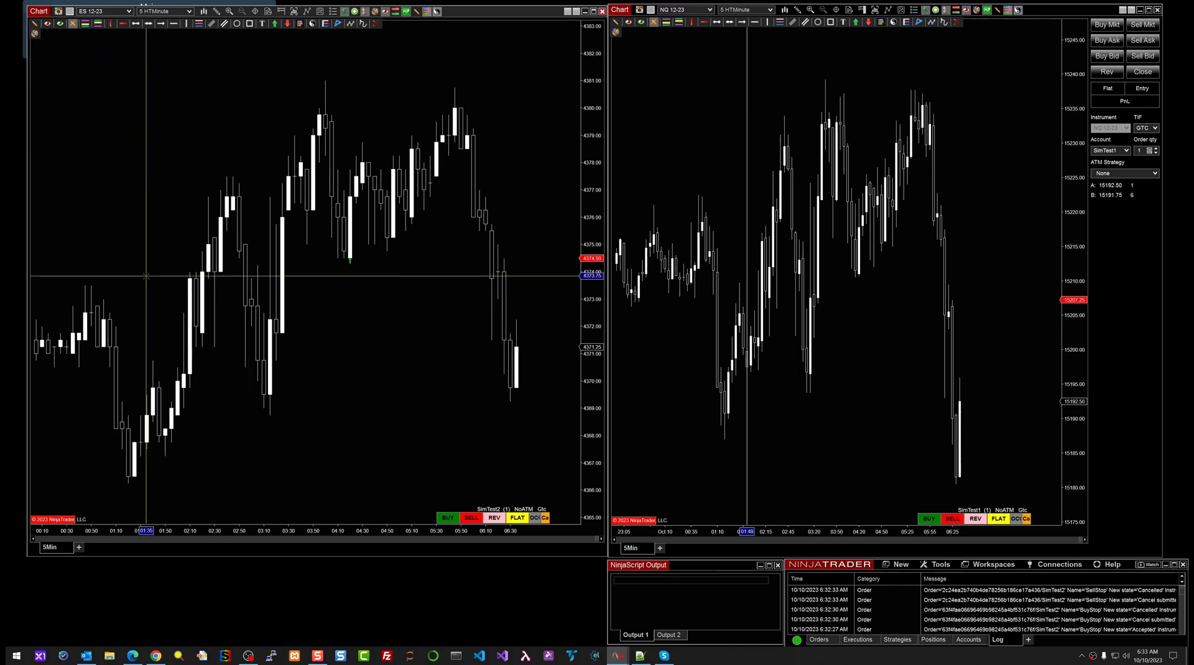
- Check the ES chart's Execution ScreenShots option, switch to File Explorer, and open Documents\NinjaTrader 8\templates\Indicator\_HTOneClickTrader\ScreenShots
left_click(355, 12)
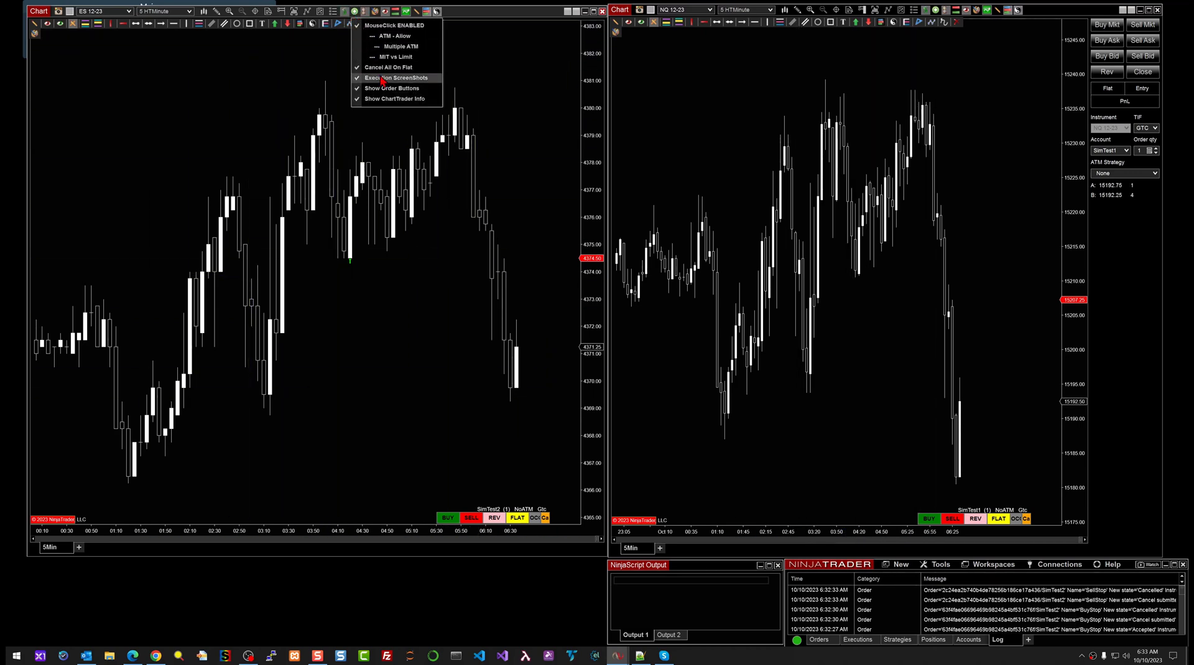
left_click(103, 624)
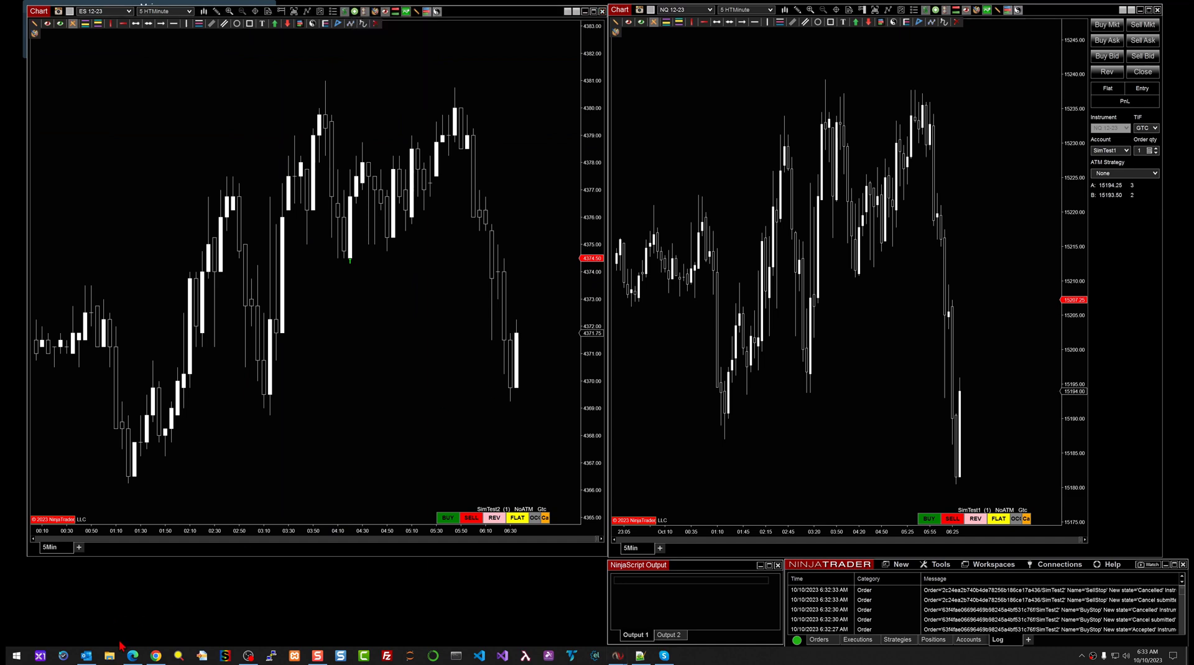
left_click(117, 660)
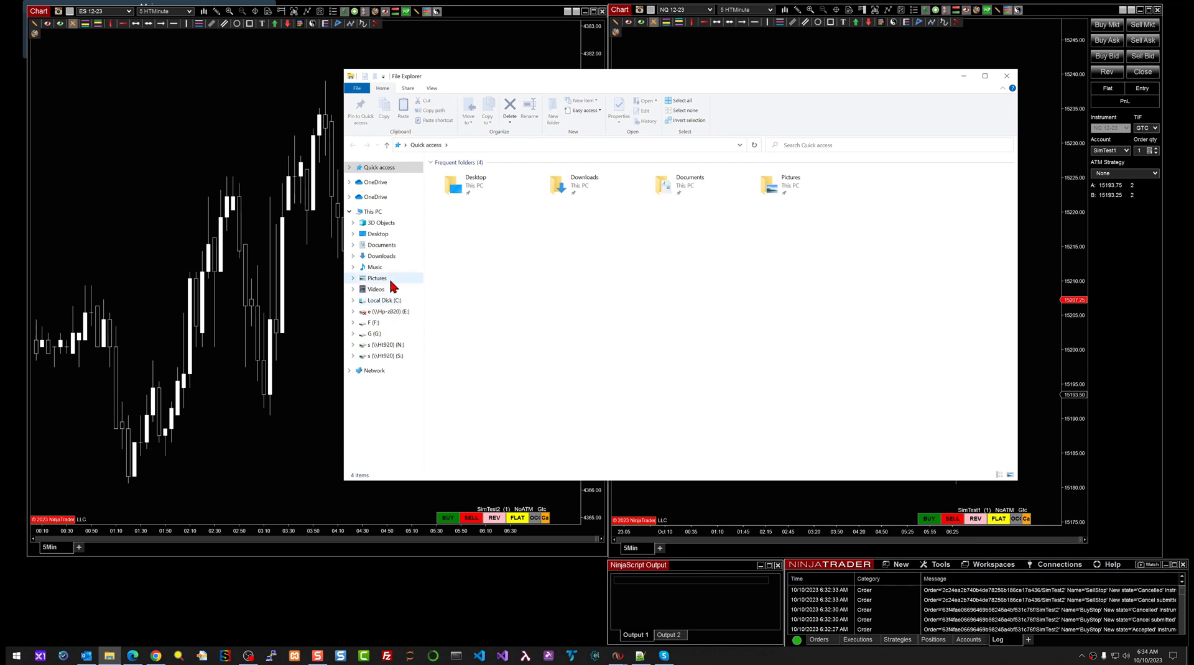
left_click(384, 249)
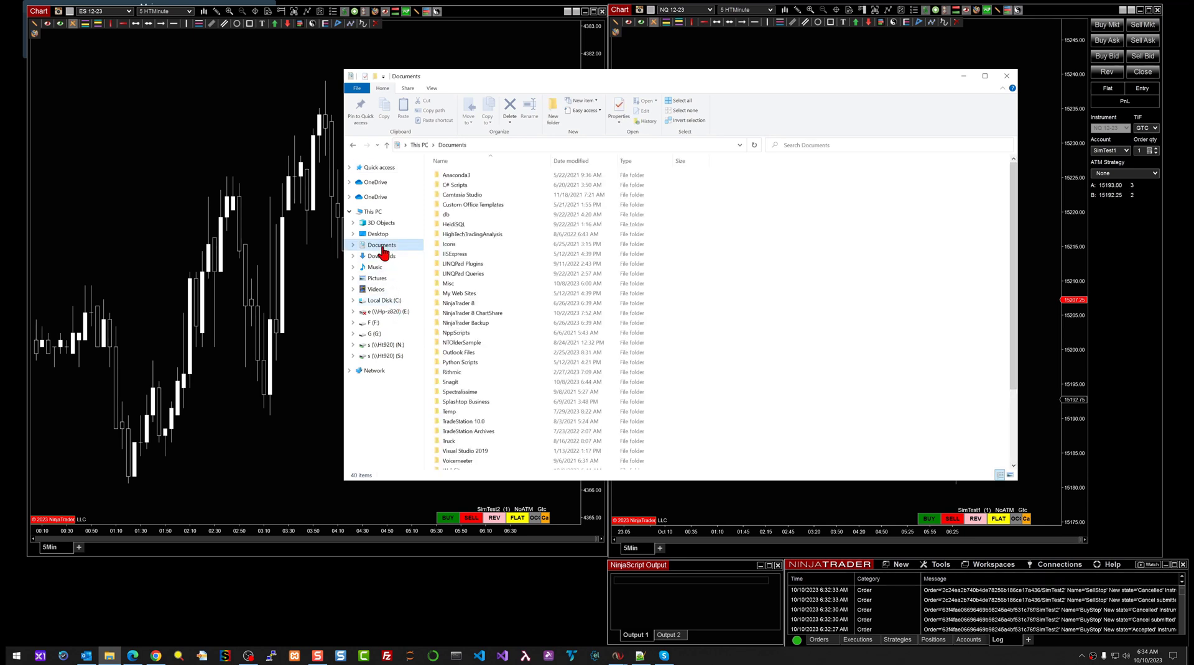
left_click(454, 303)
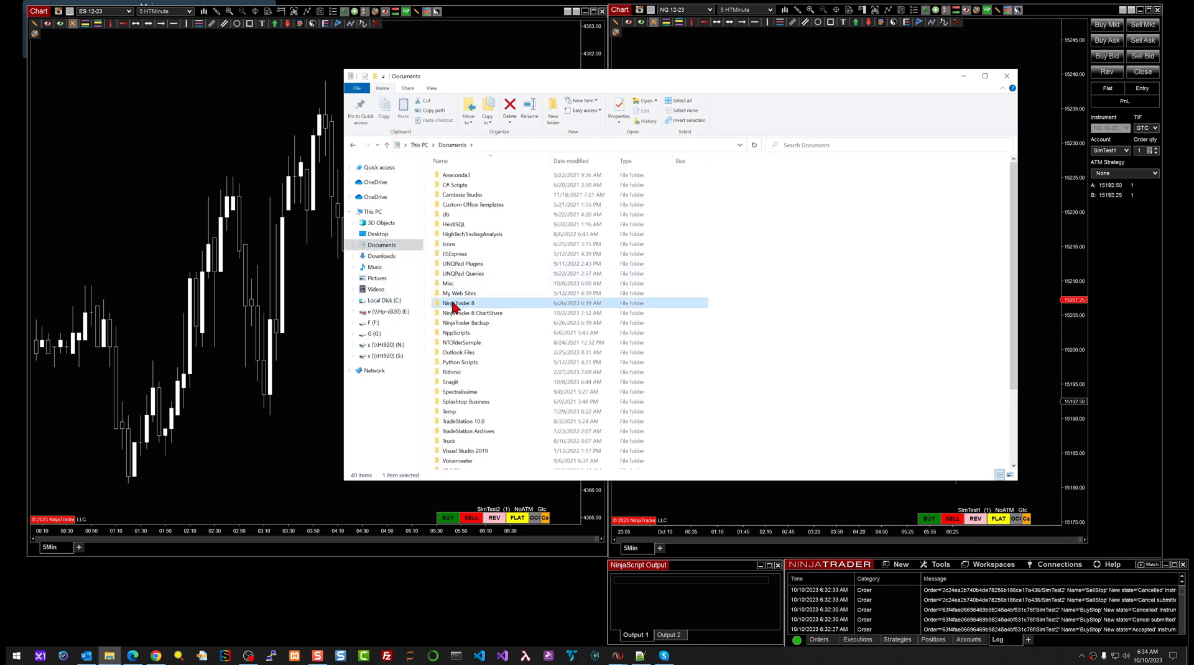
double_click(440, 304)
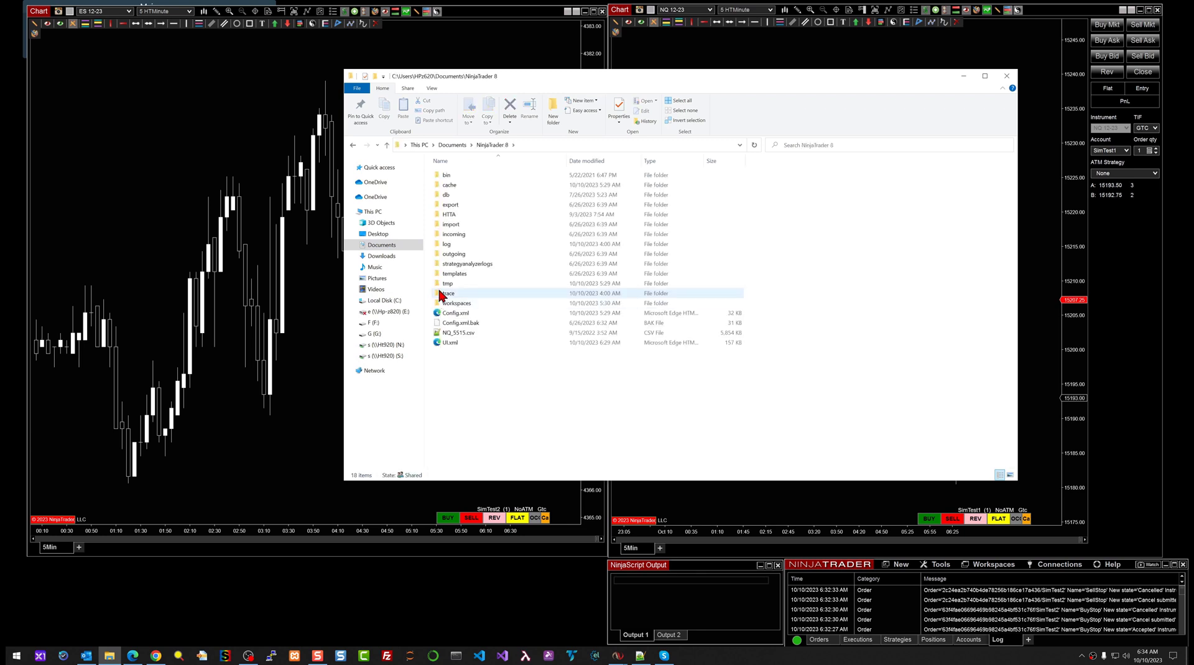
double_click(447, 273)
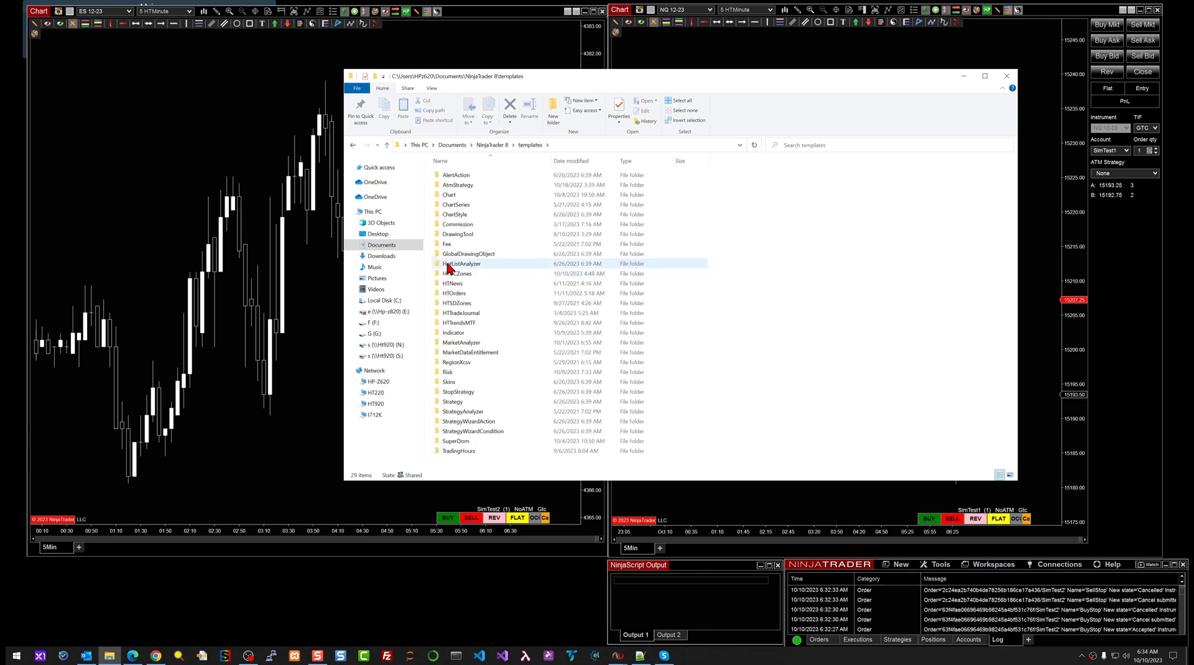
double_click(449, 334)
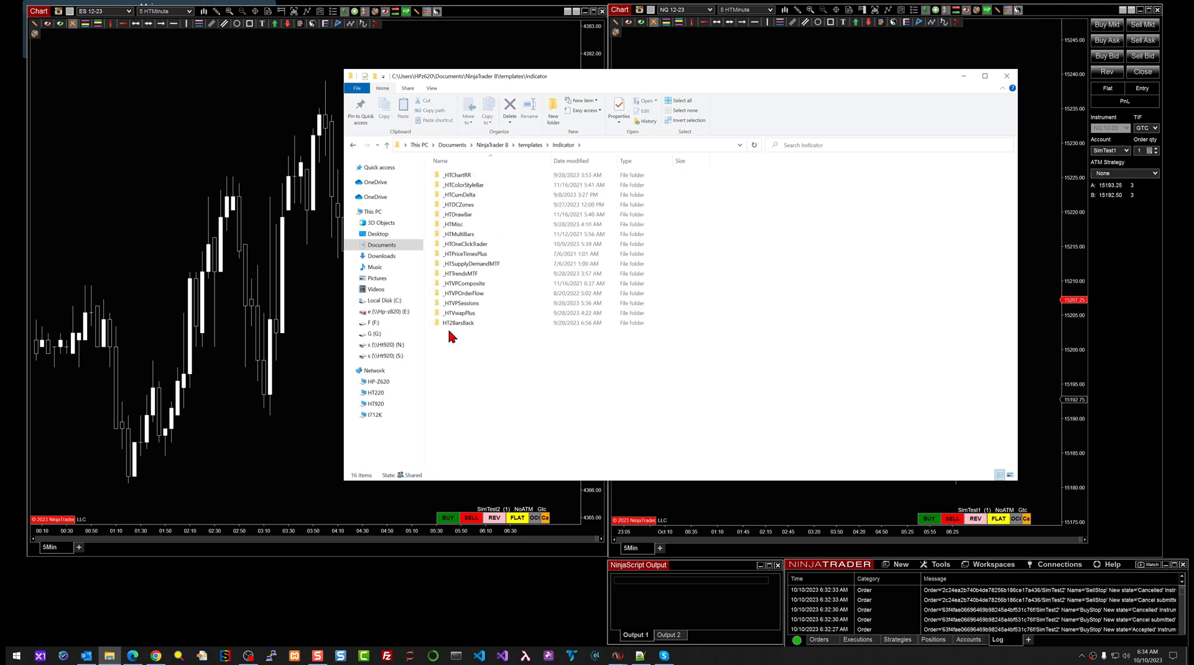
left_click(454, 244)
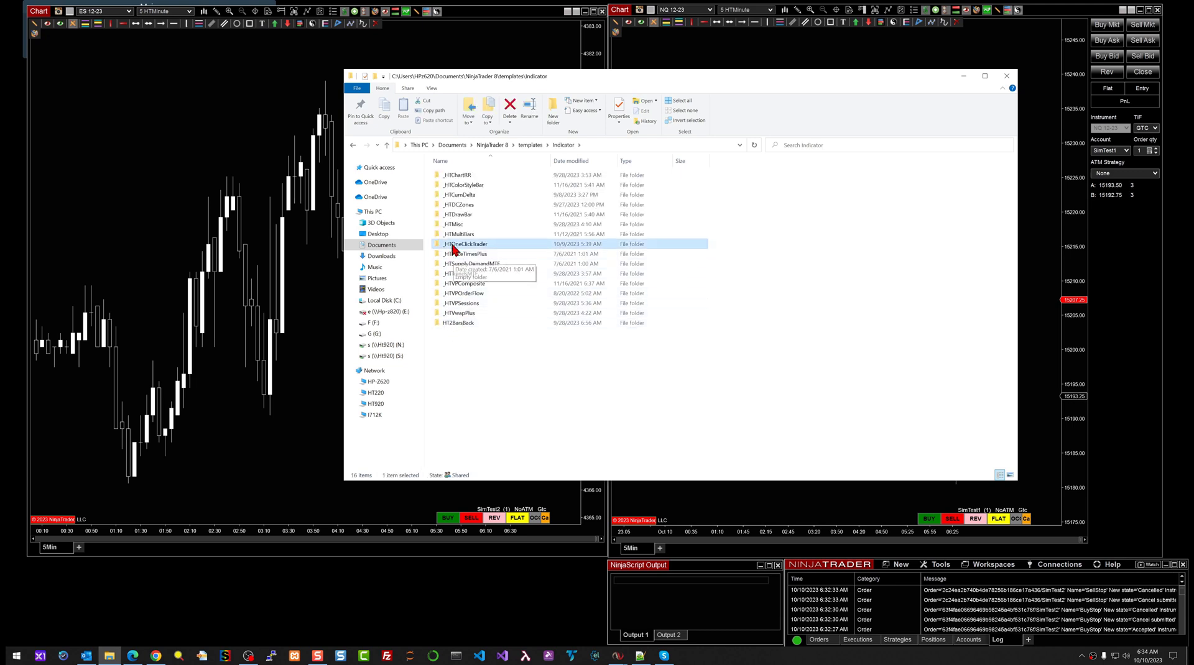
double_click(454, 246)
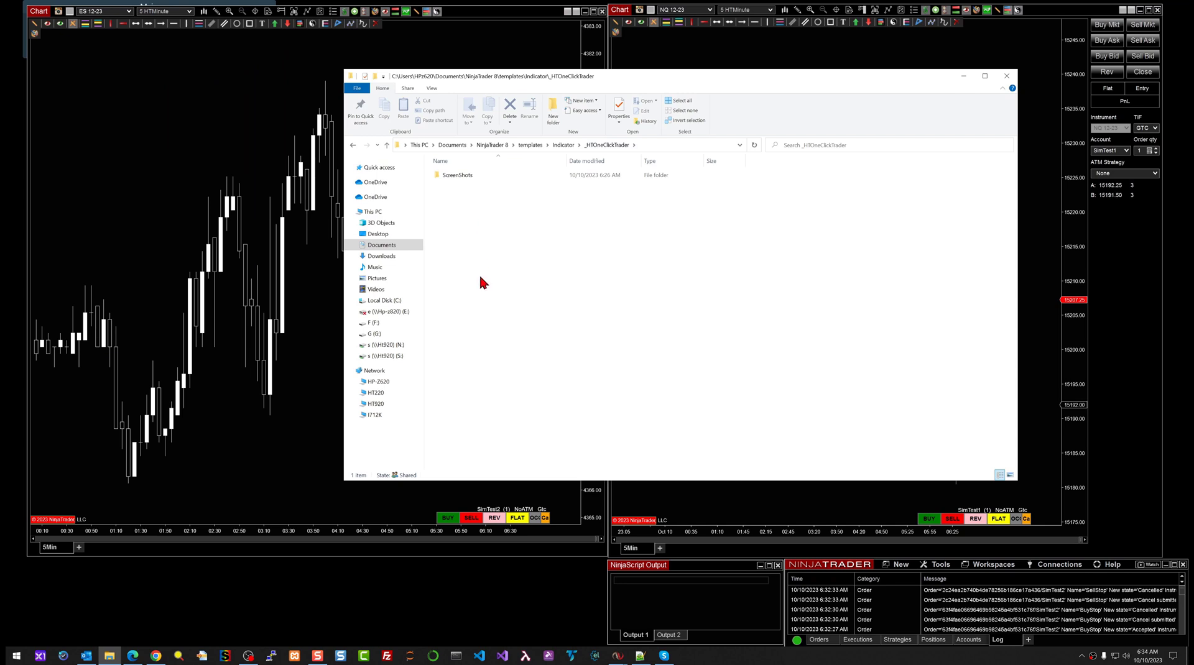
double_click(441, 177)
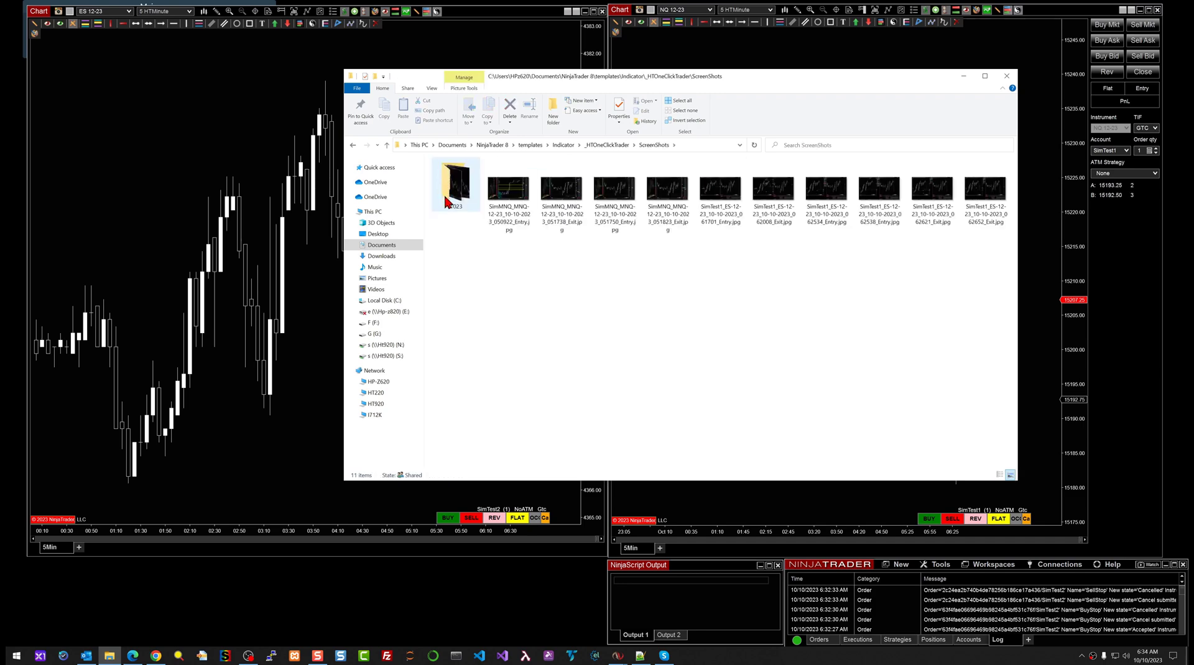
- View the saved SimTest1 ES 12-23 entry and exit screenshots one after another, and put away the image viewer and File Explorer
double_click(508, 188)
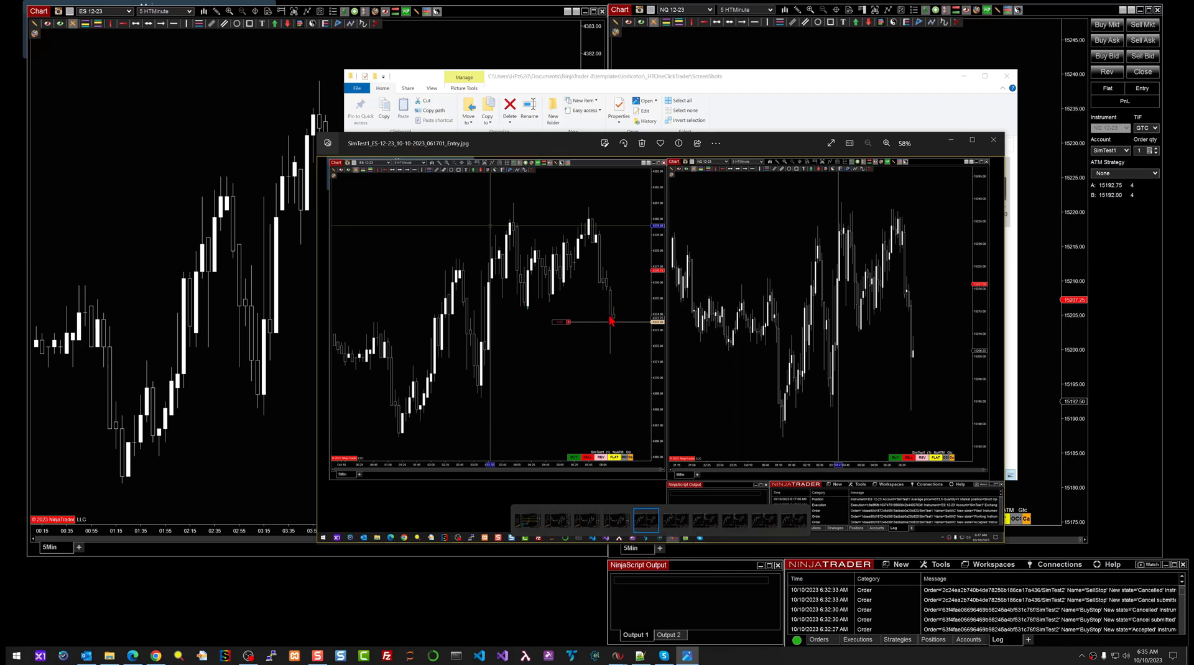
left_click(995, 350)
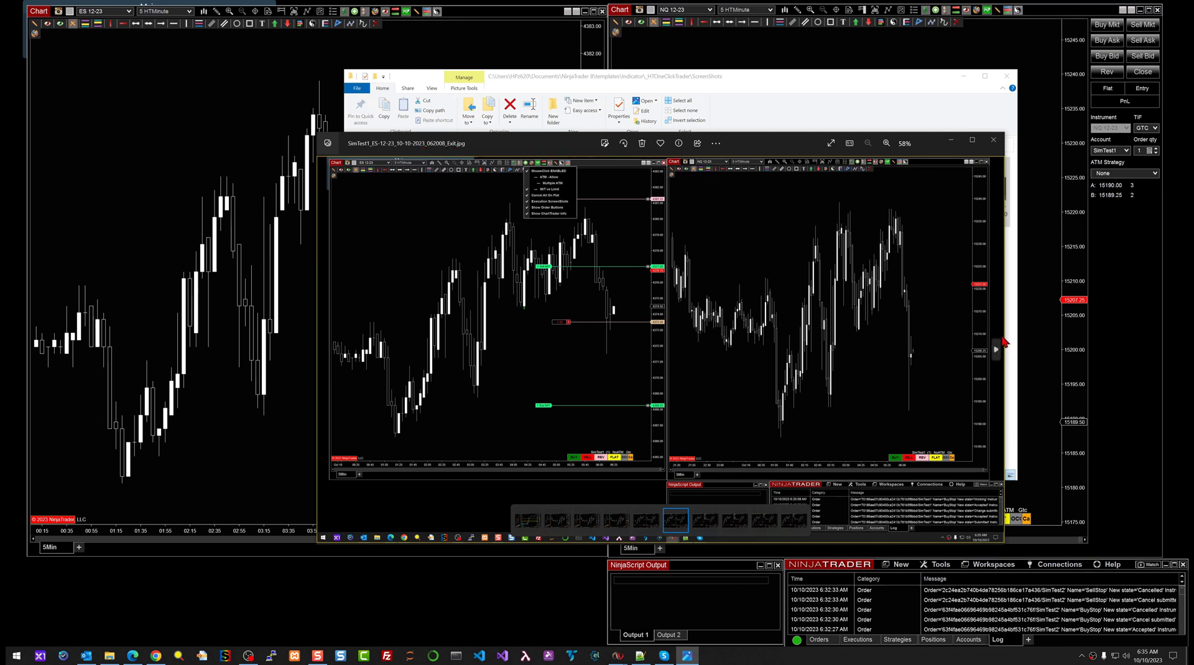
left_click(996, 351)
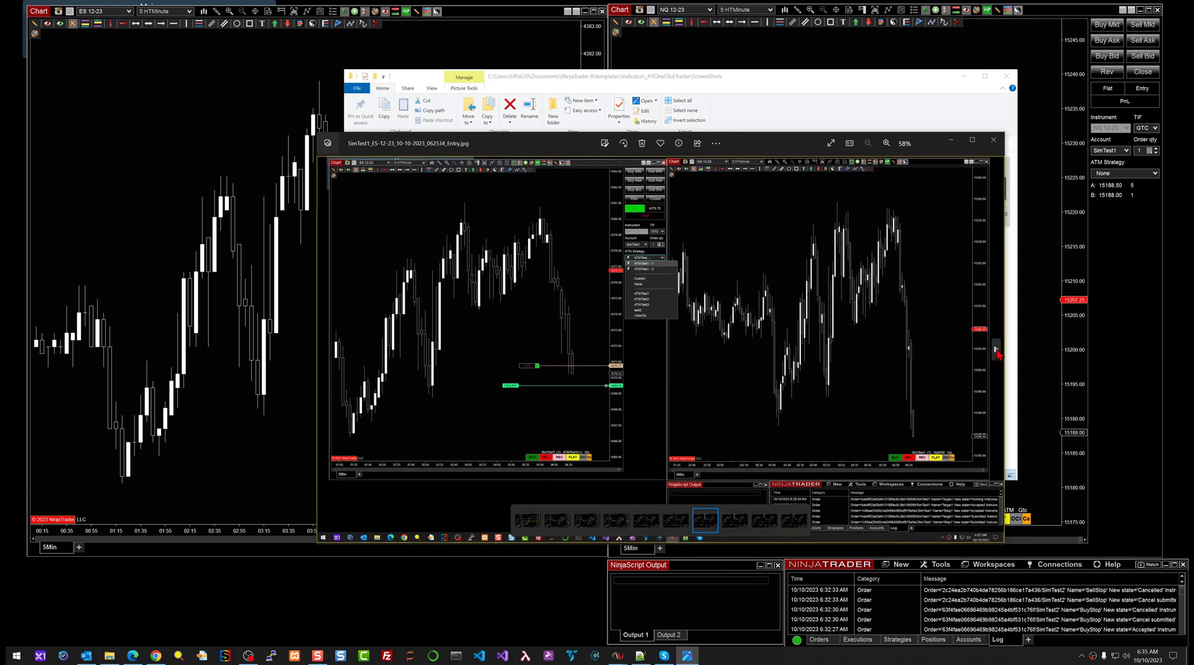
left_click(996, 351)
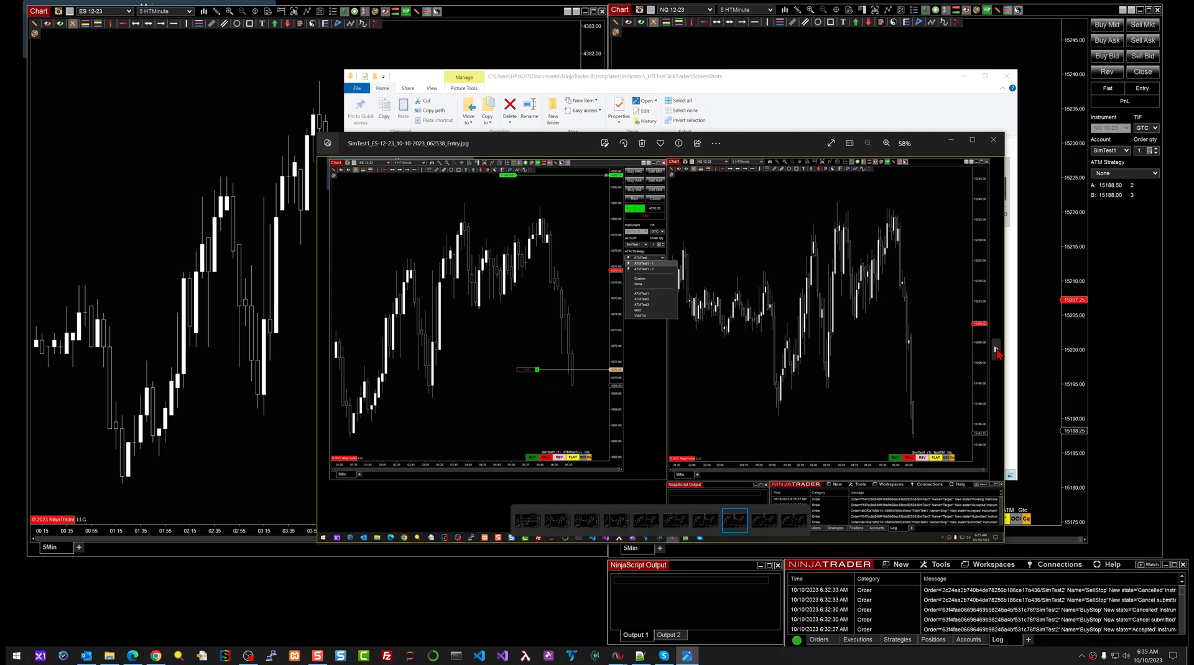
left_click(996, 352)
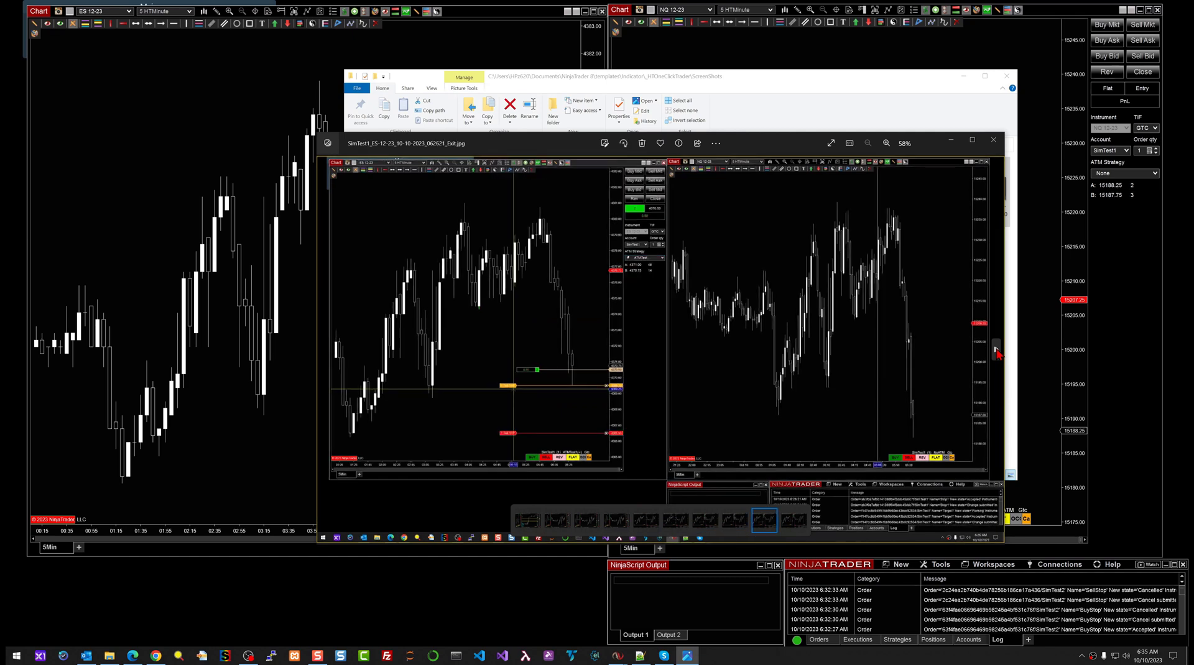
left_click(996, 352)
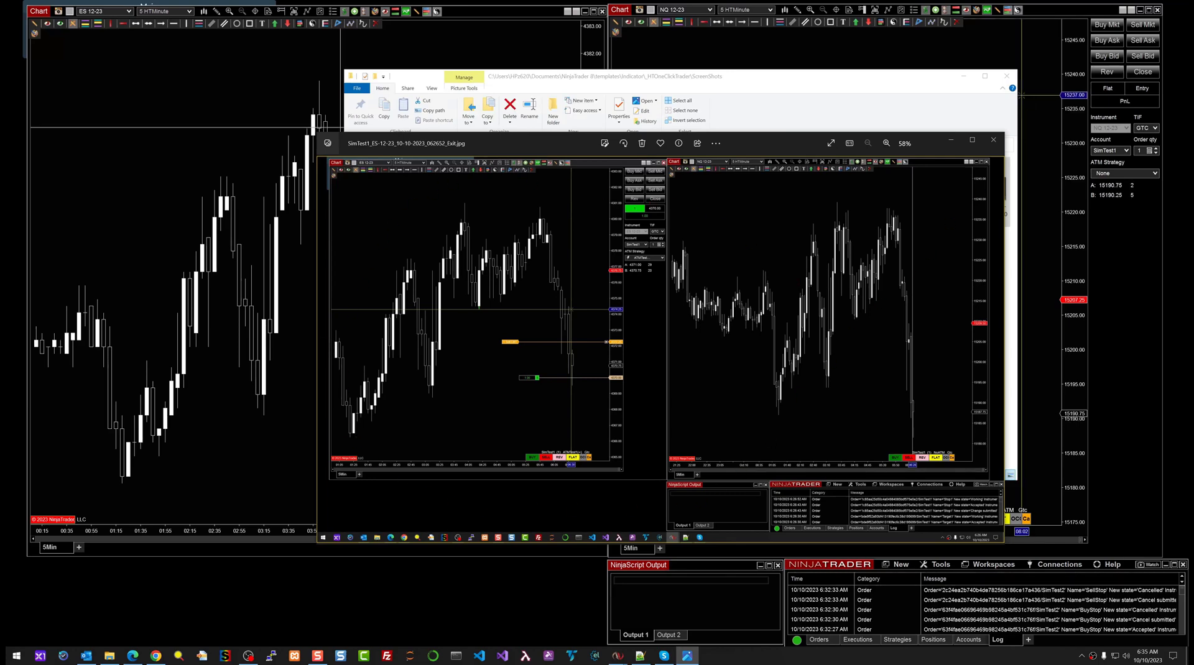
left_click(993, 139)
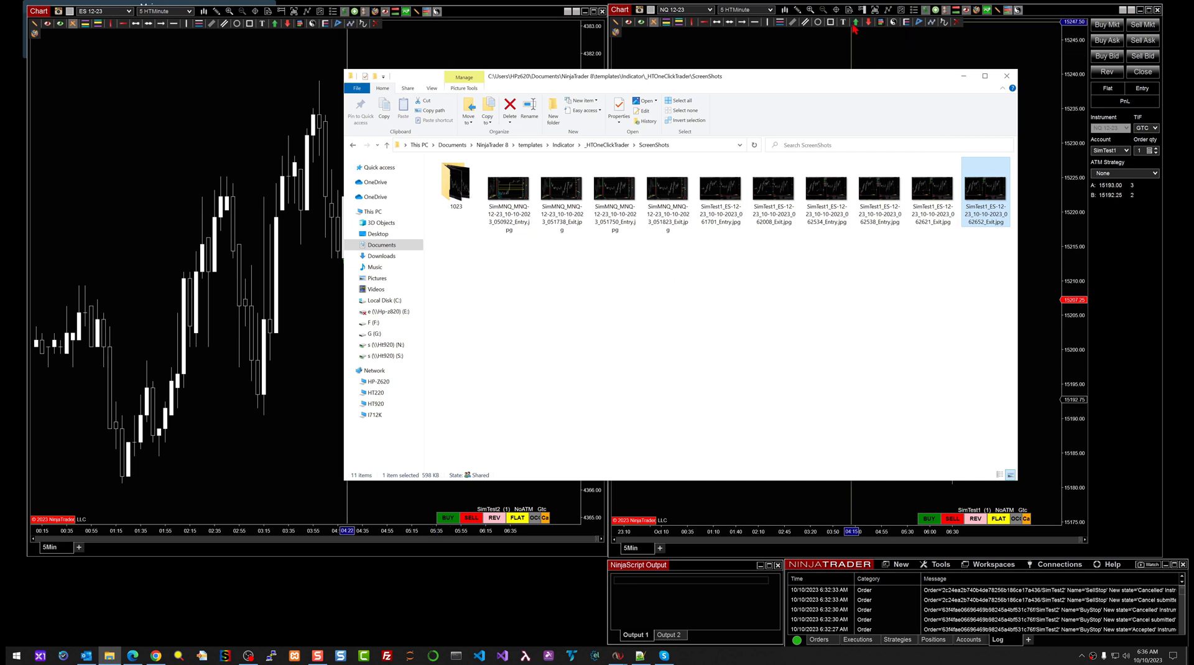
left_click(962, 77)
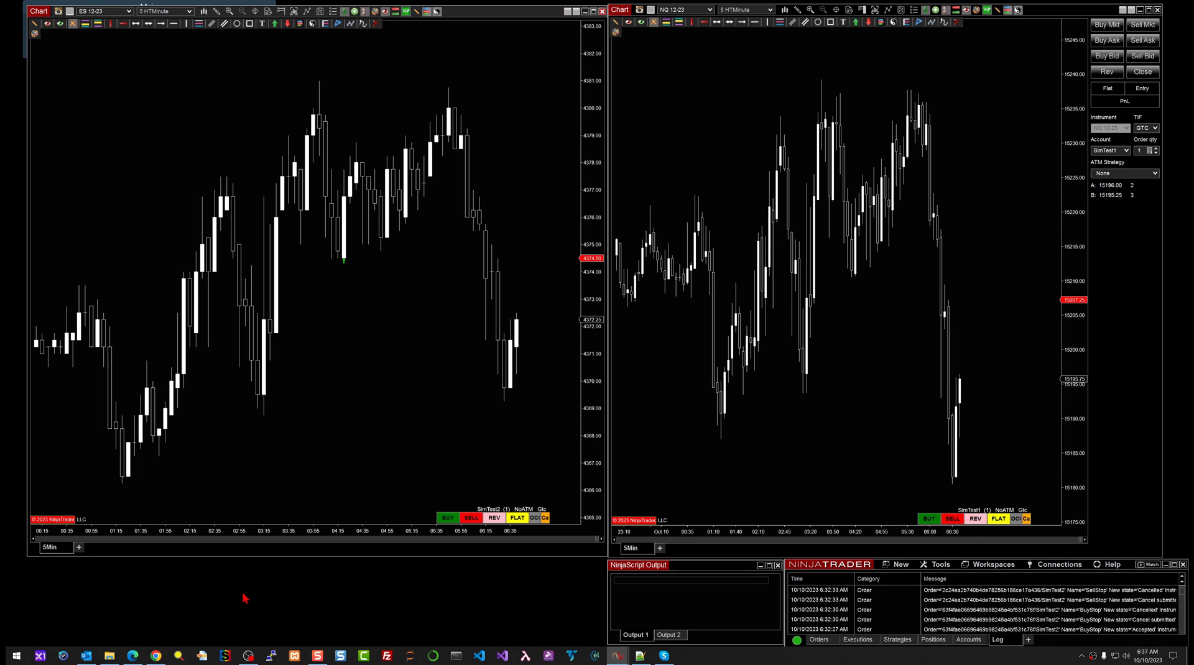
left_click(406, 11)
left_click(361, 13)
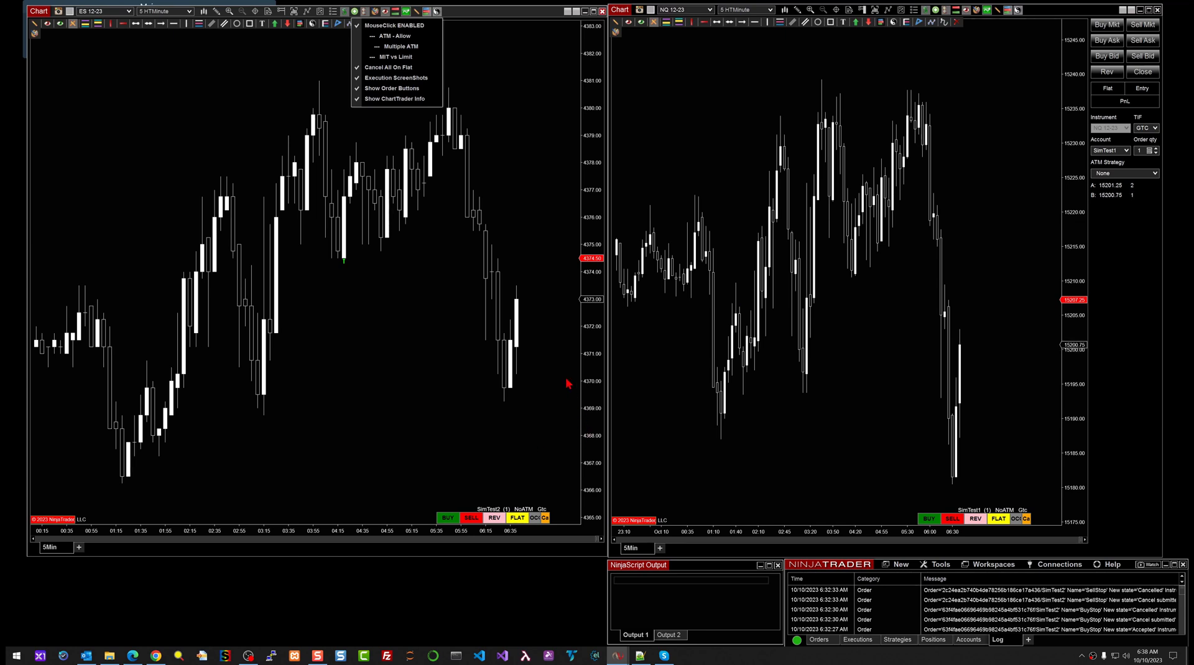
left_click(657, 112)
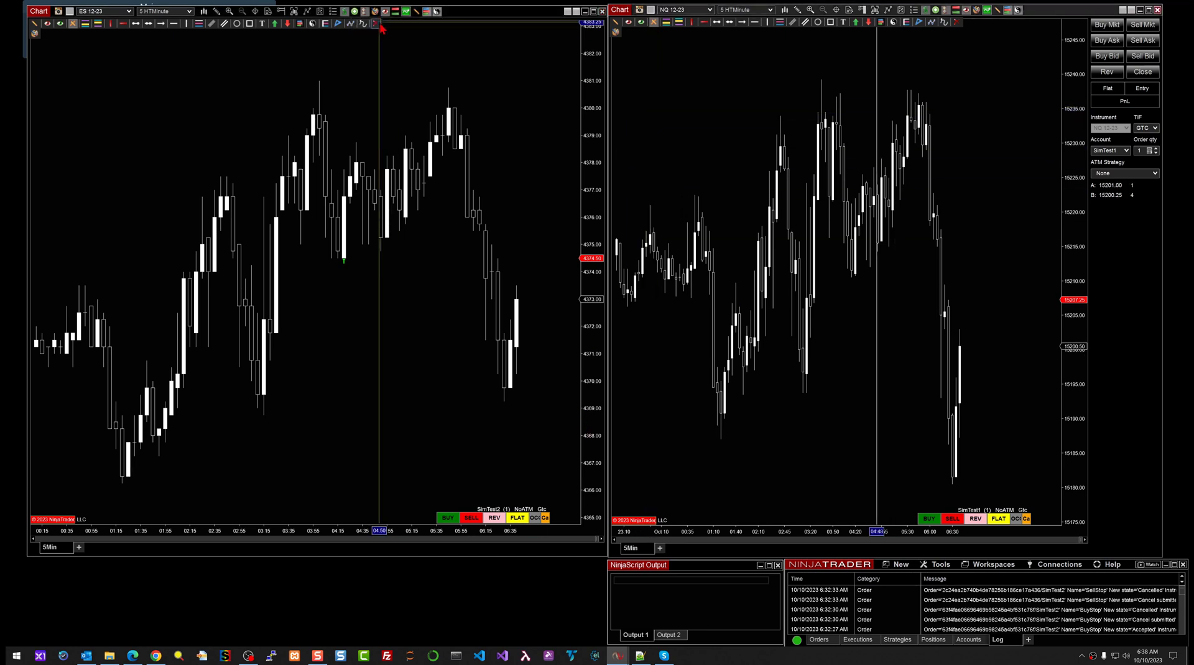
left_click(355, 14)
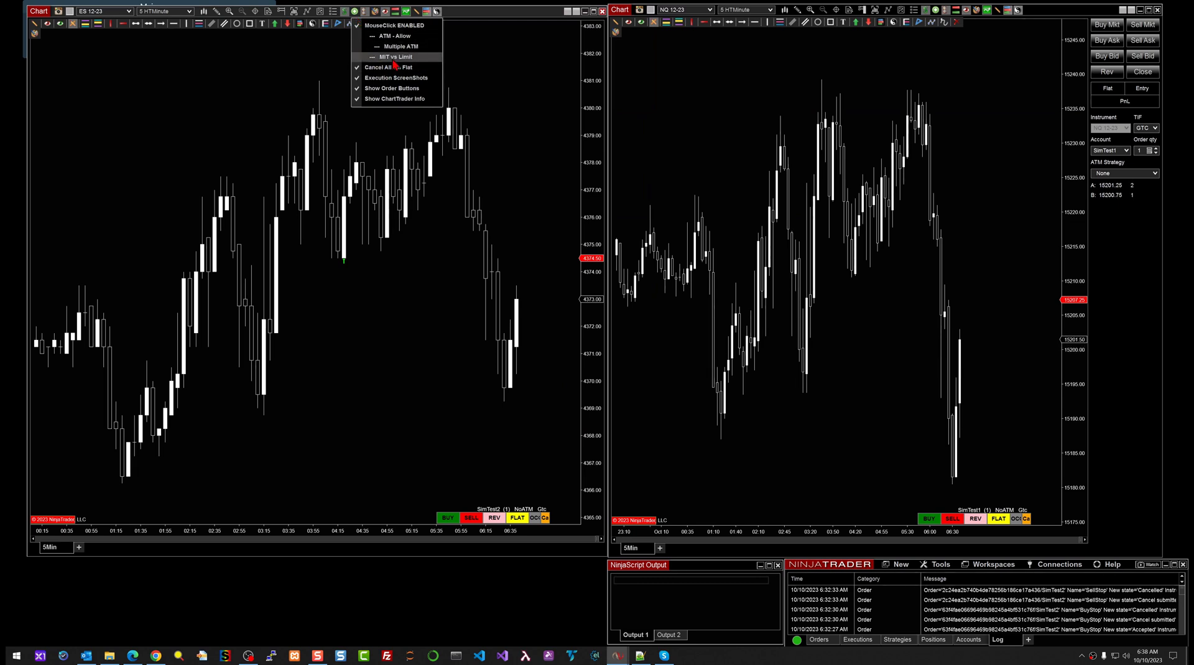
left_click(209, 102)
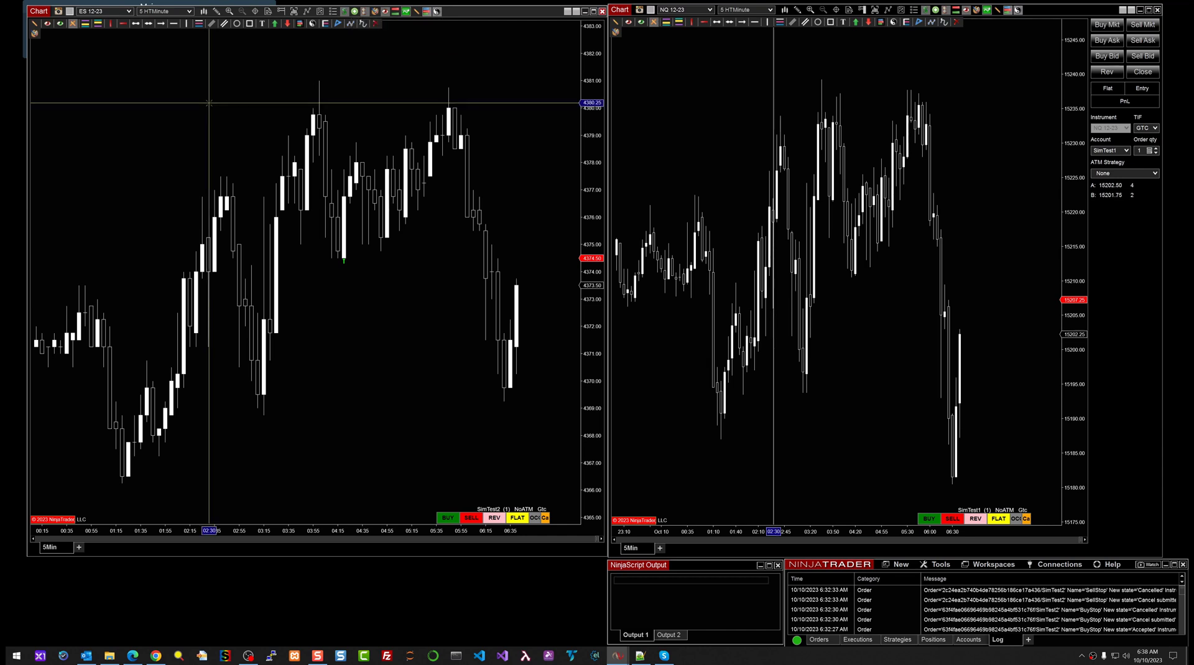
- Enable Rows vs Columns for the order bar in the ES chart's HTOneClickTrader indicator properties and apply it
right_click(209, 103)
key("Escape")
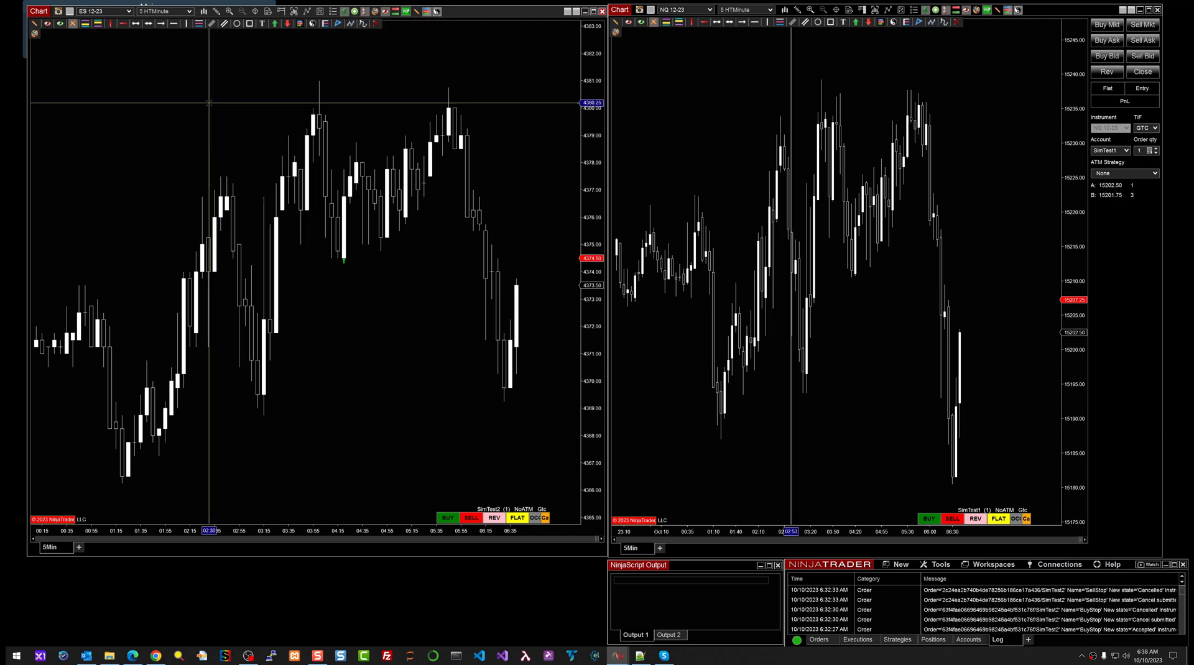
key("ctrl+i")
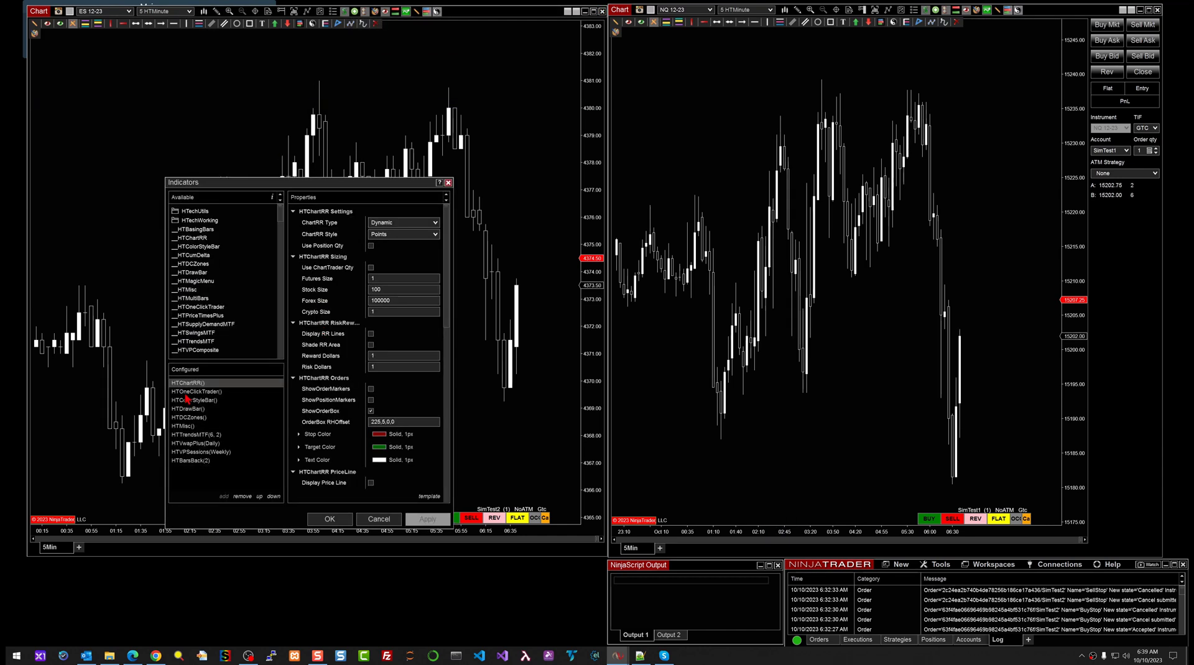
left_click(186, 393)
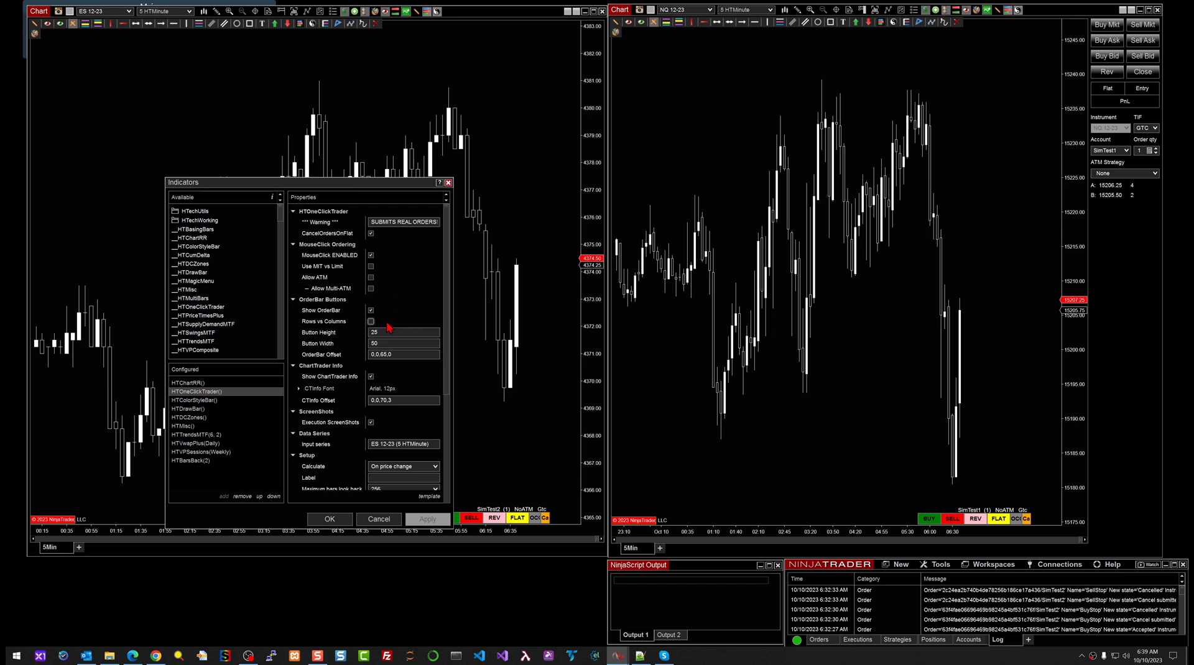
left_click(371, 323)
left_click(428, 519)
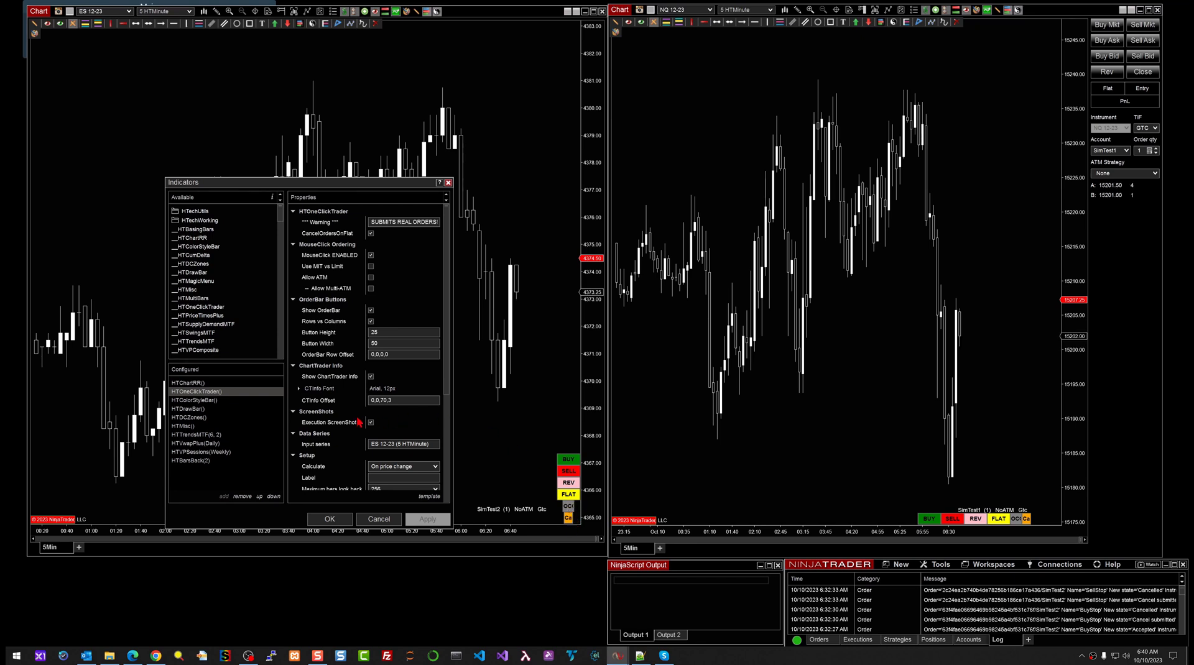
- Turn Rows vs Columns back off with an OrderBar Offset of 0,0,65,0, review the remaining HTOneClickTrader properties, and close the indicator settings
double_click(383, 355)
type("65")
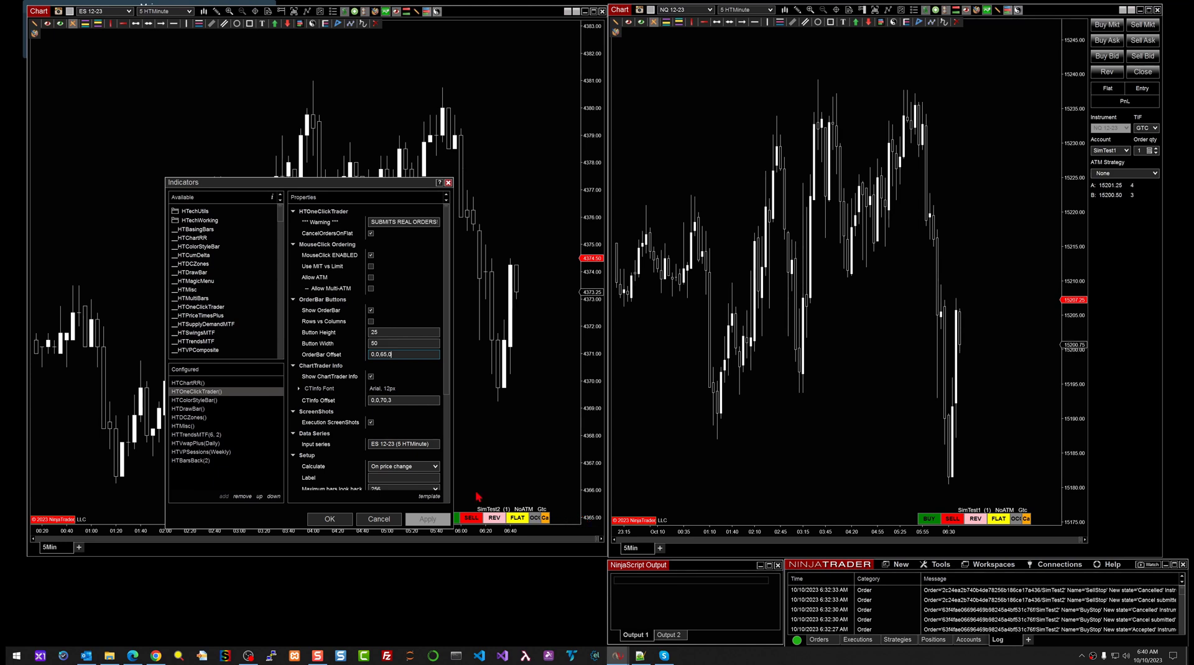
left_click(391, 355)
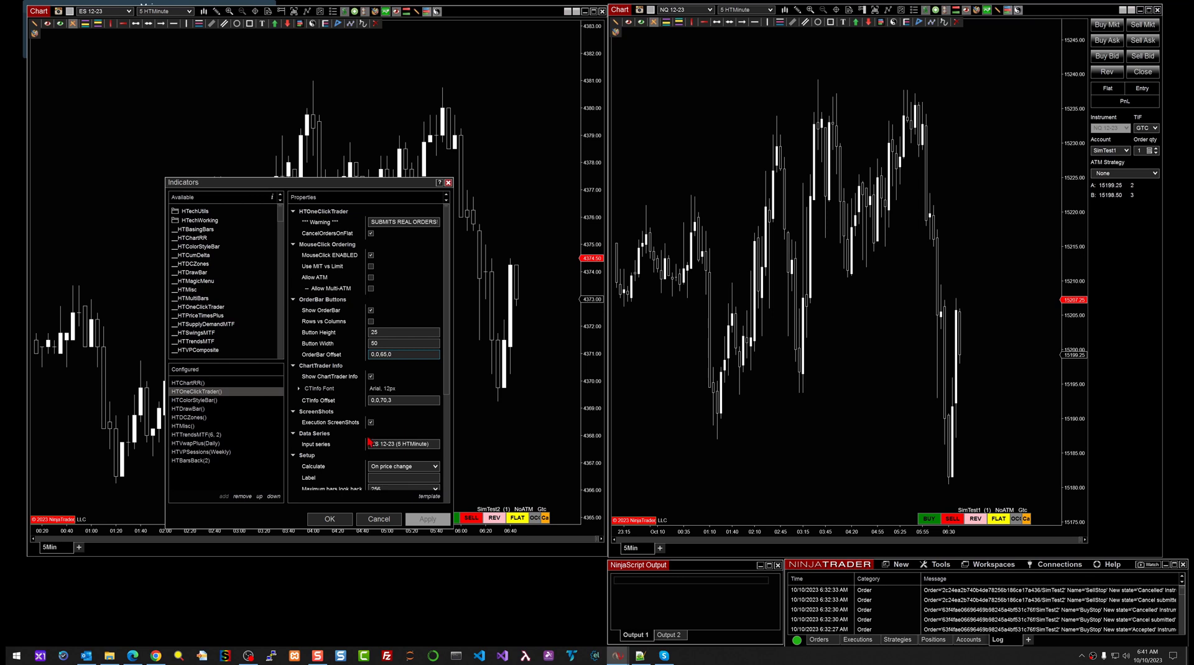
scroll(417, 359, "down", 5)
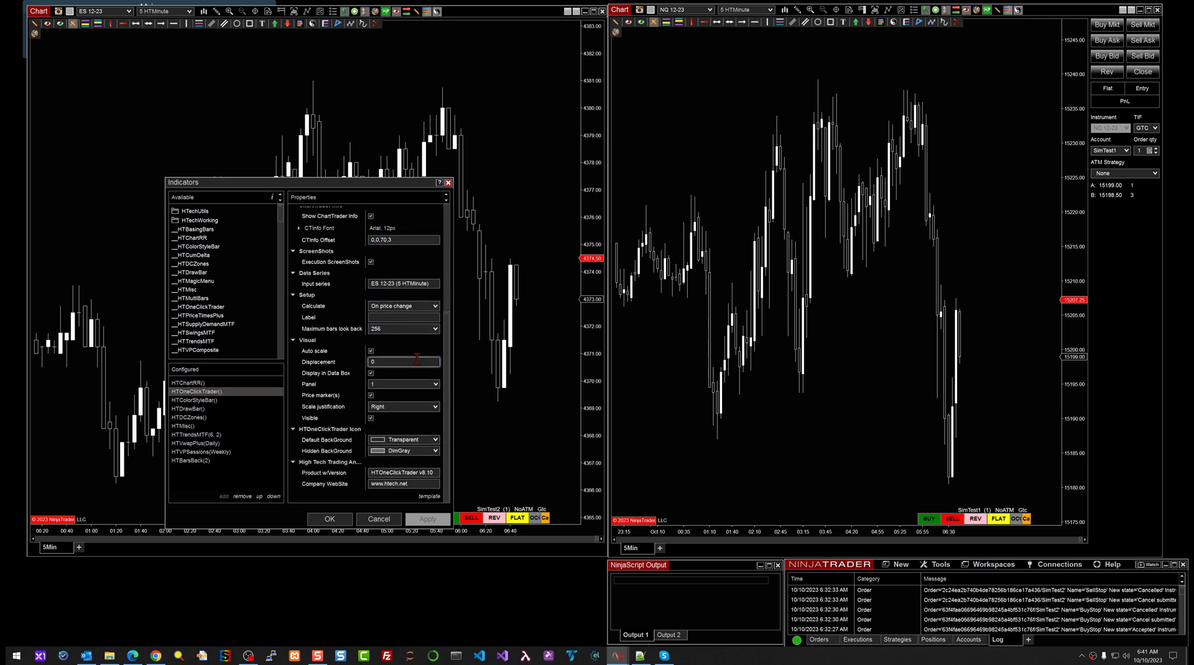
scroll(416, 359, "up", 5)
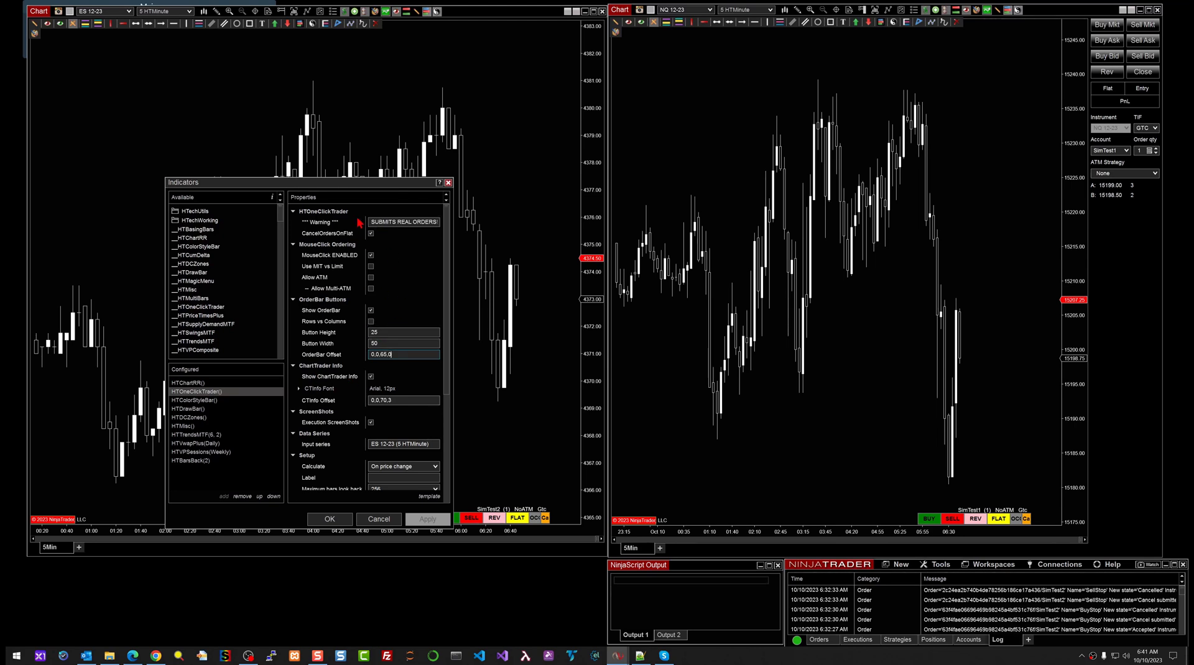
left_click(381, 521)
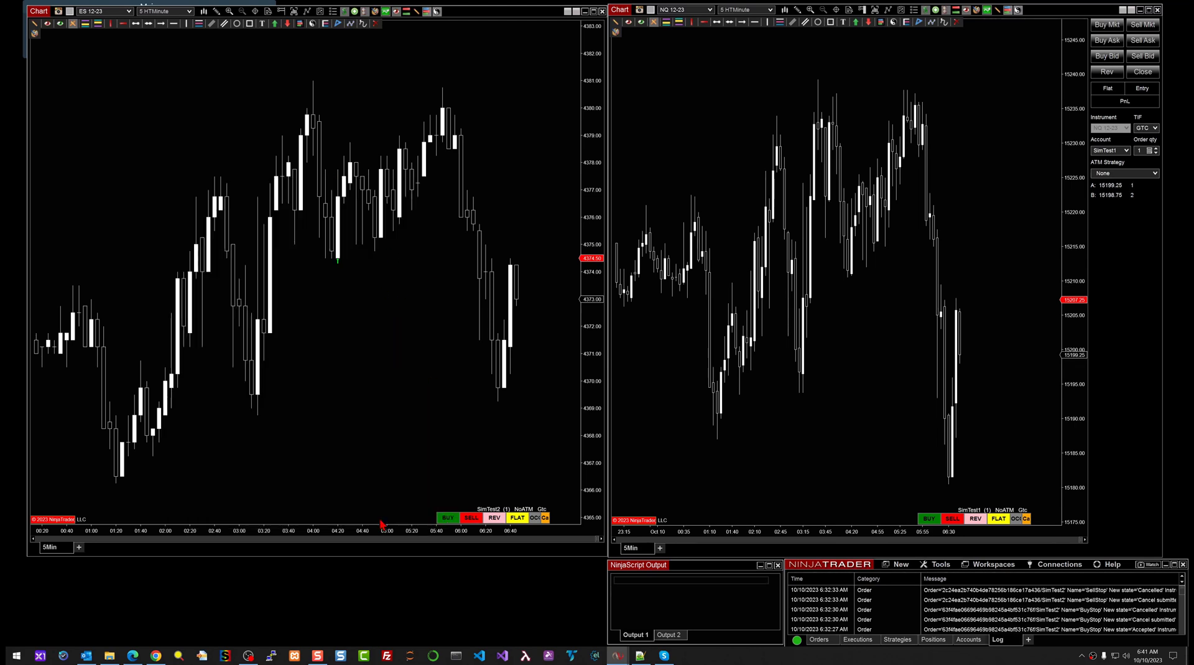